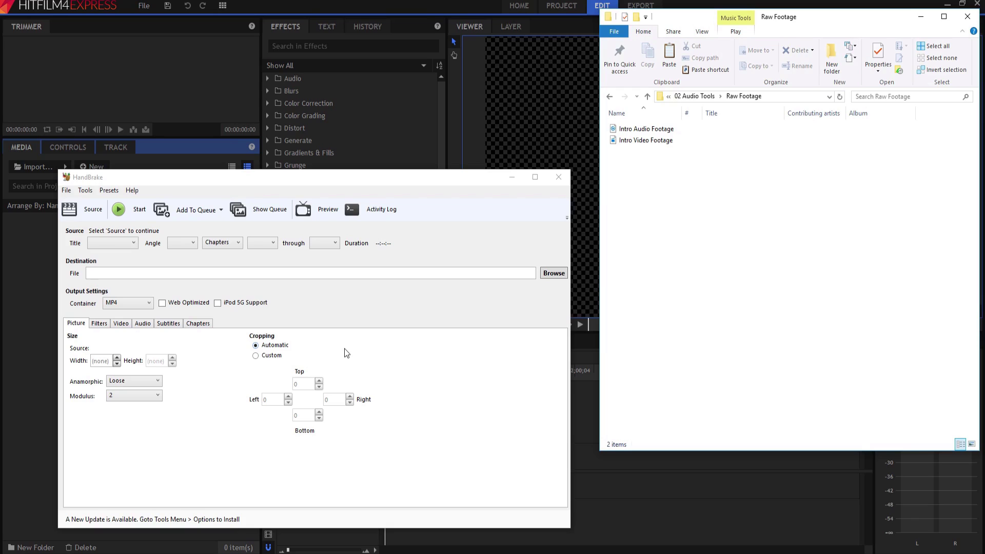
Step: Re-encode Intro Video Footage in HandBrake at a constant 29.97 fps with Fast Decode enabled
{"action": "left_click", "coordinate": [641, 143]}
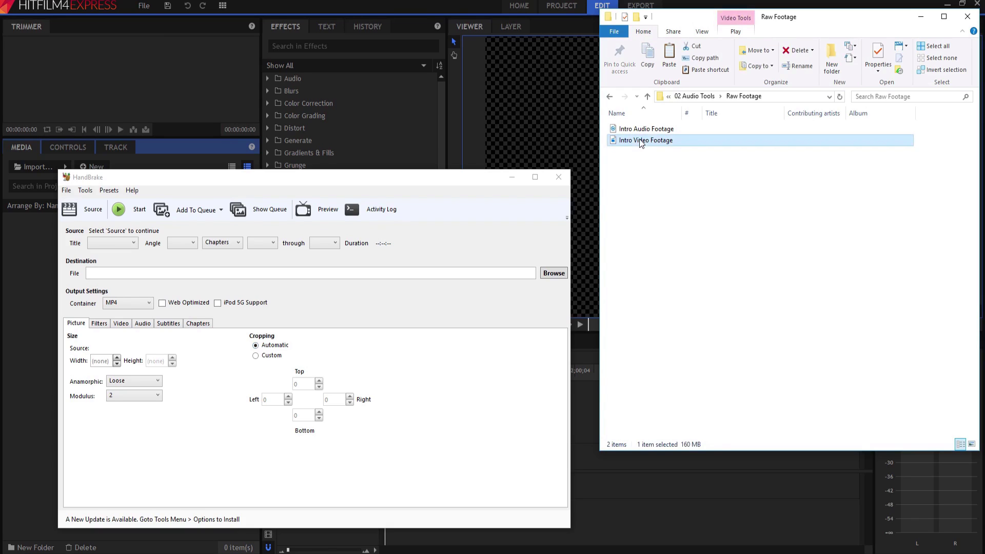
{"action": "left_click_drag", "start_coordinate": [353, 355], "coordinate": [352, 355]}
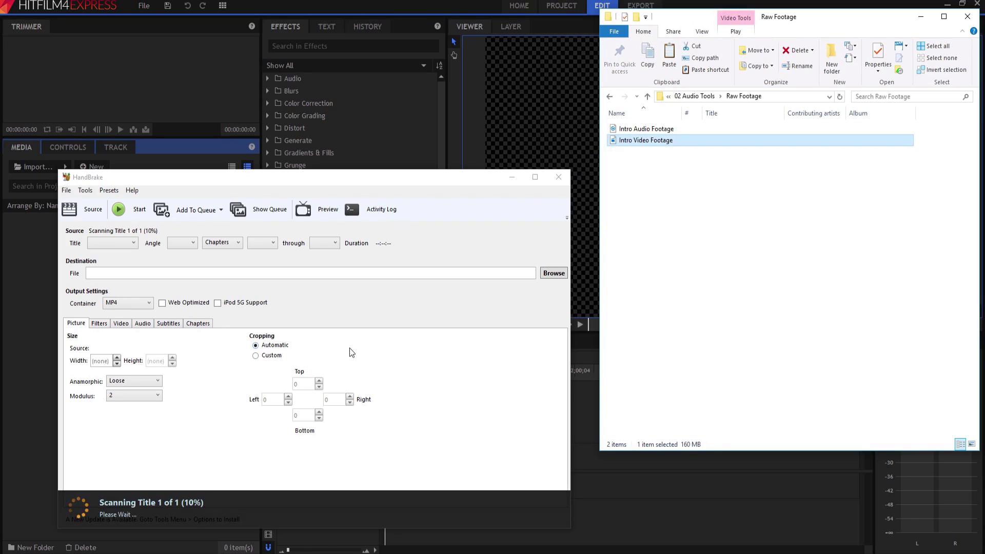
{"action": "left_click", "coordinate": [122, 324]}
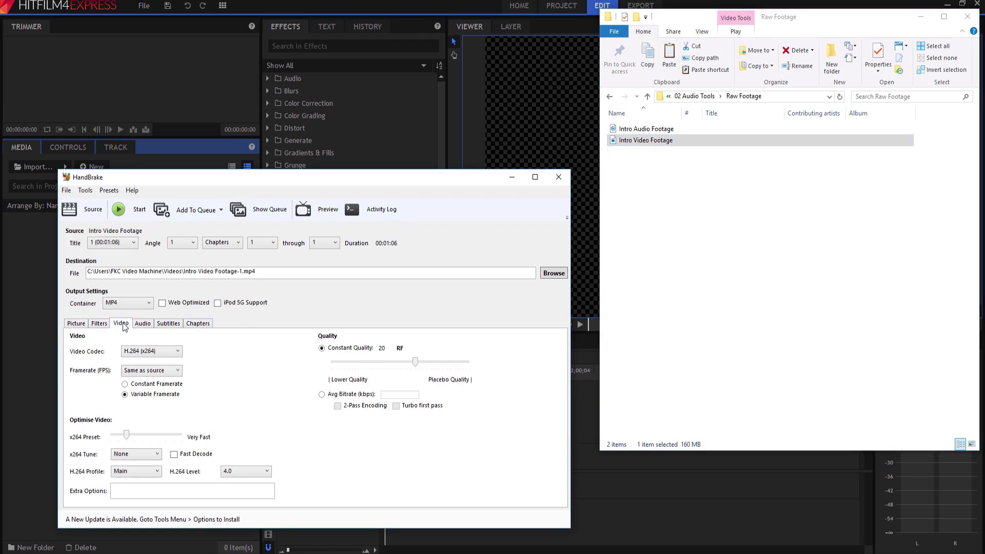
{"action": "left_click", "coordinate": [137, 371]}
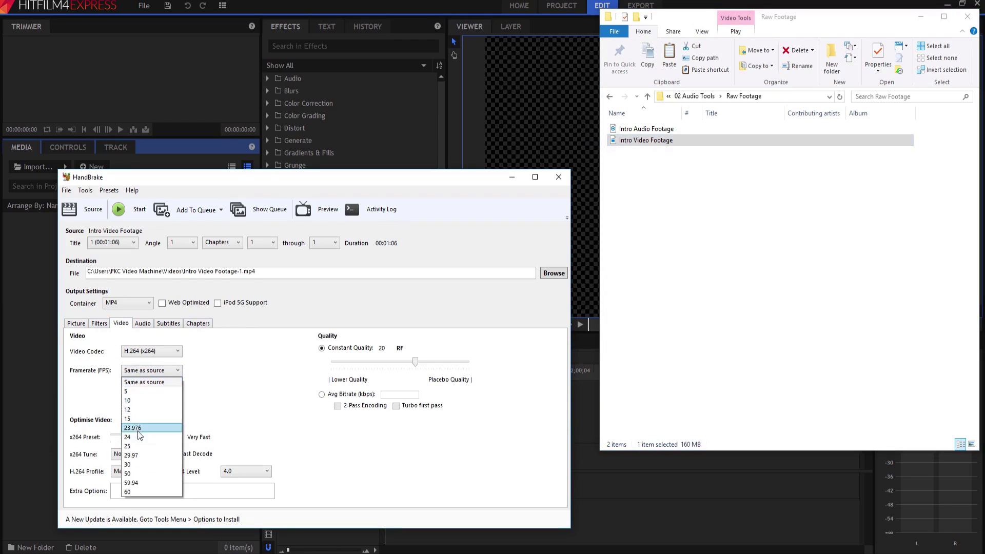
{"action": "left_click", "coordinate": [136, 456]}
{"action": "left_click", "coordinate": [175, 455]}
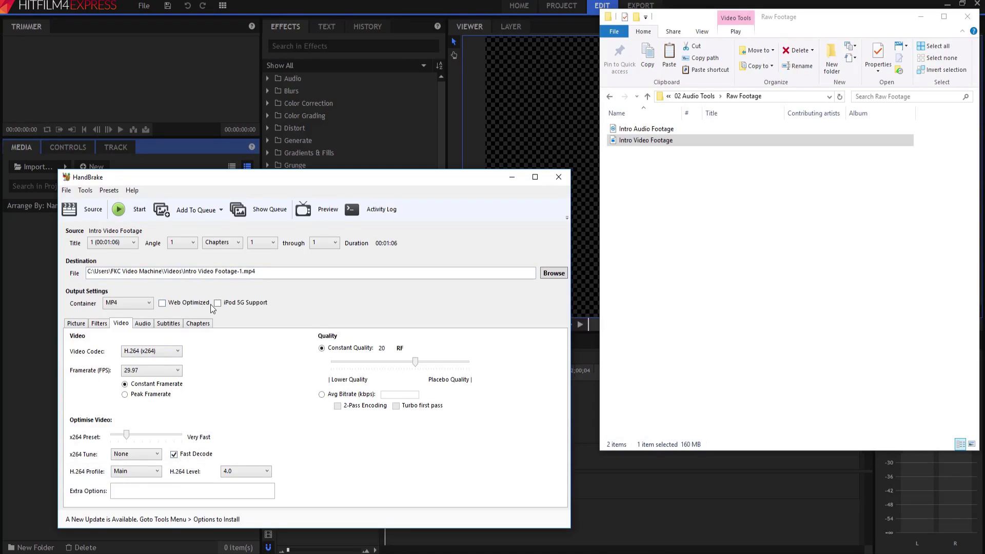
{"action": "left_click", "coordinate": [126, 209]}
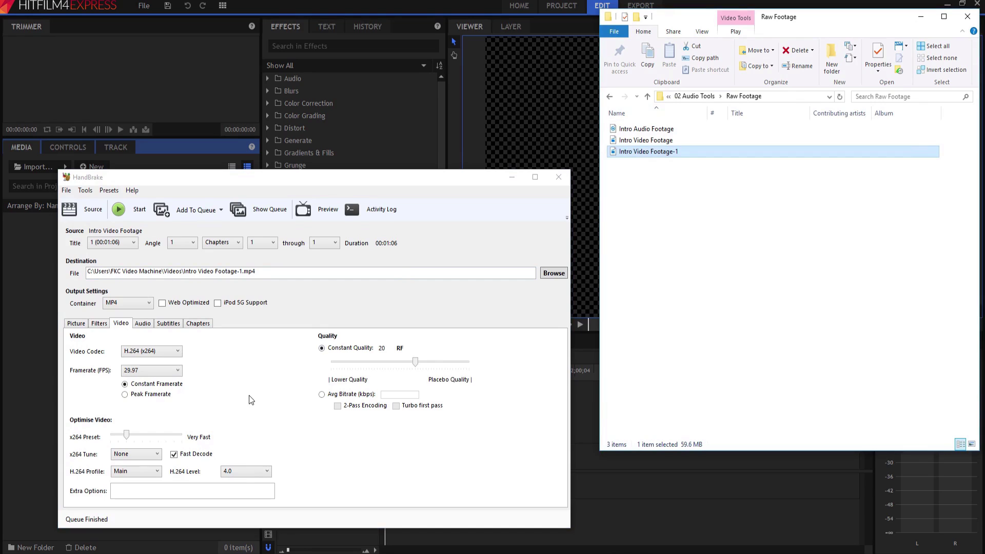
Step: Close HandBrake, import the converted video and intro audio, and place the video at the timeline start
{"action": "left_click", "coordinate": [558, 177]}
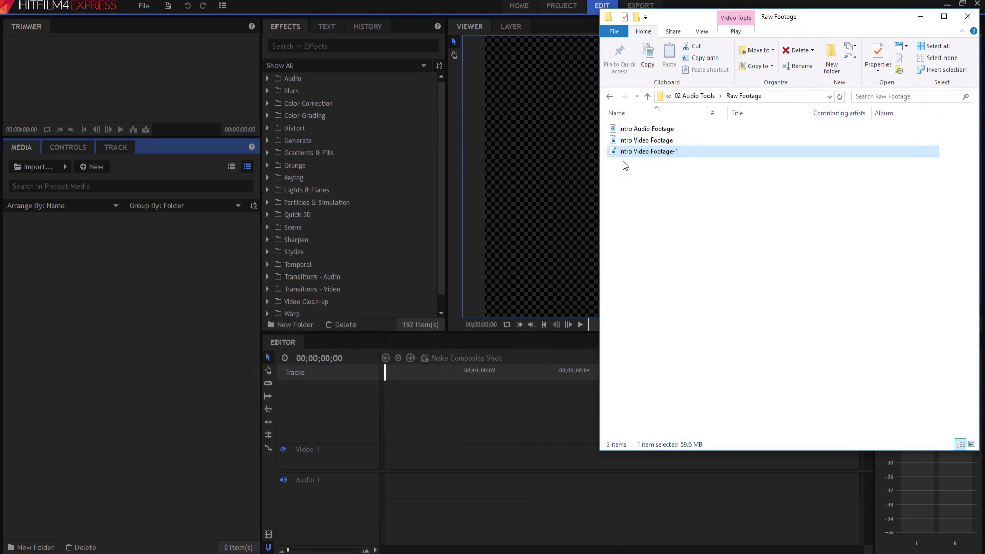
{"action": "left_click_drag", "start_coordinate": [638, 153], "coordinate": [116, 333]}
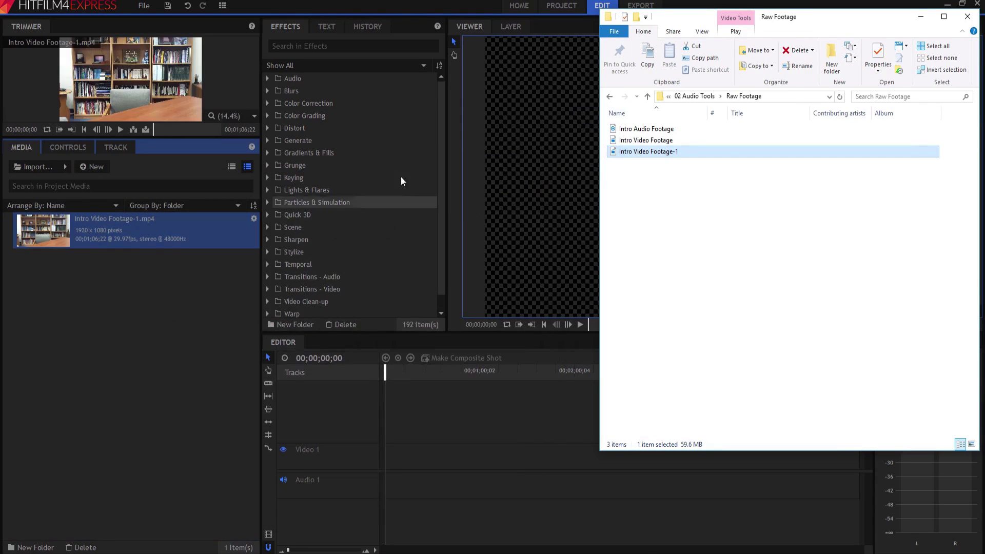
{"action": "left_click_drag", "start_coordinate": [646, 128], "coordinate": [104, 340]}
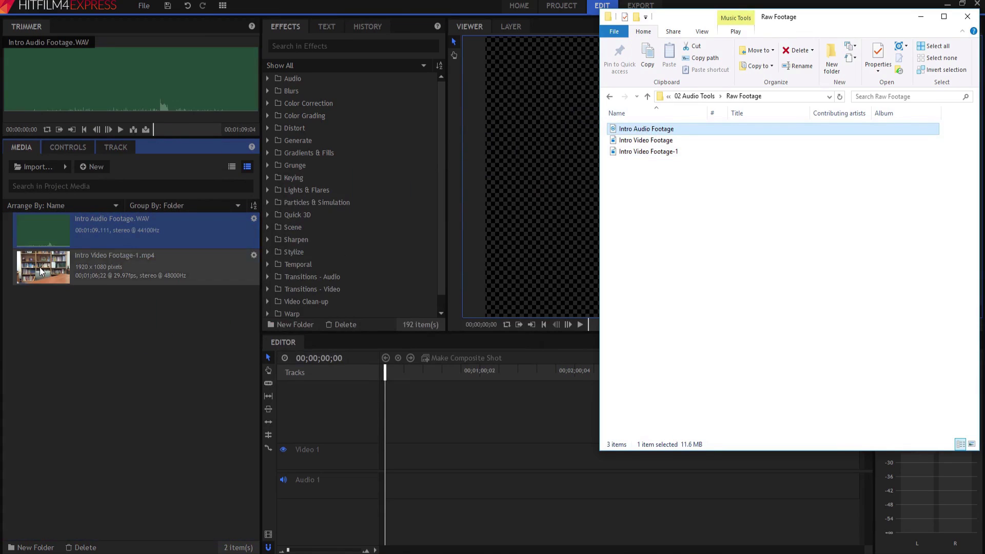
{"action": "left_click", "coordinate": [58, 267]}
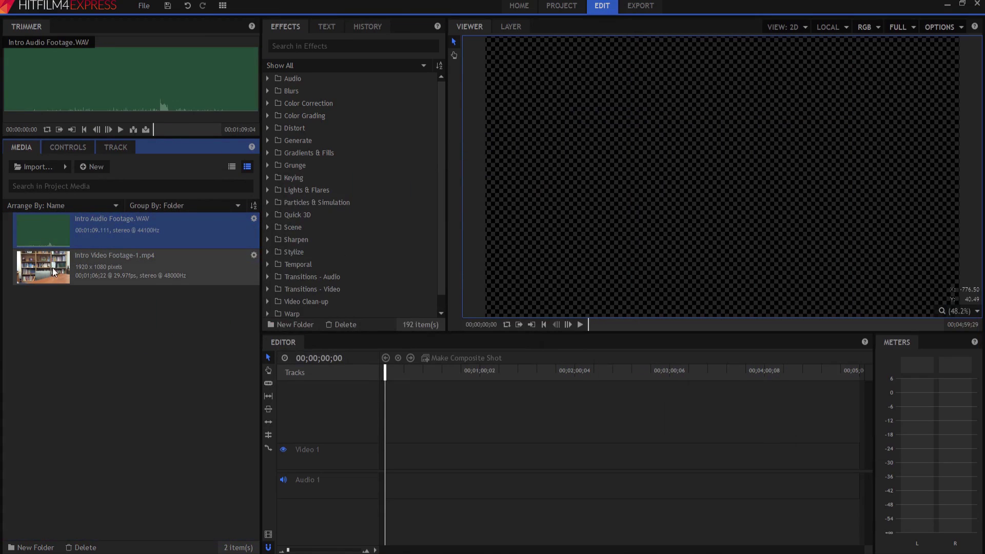
{"action": "left_click_drag", "start_coordinate": [58, 267], "coordinate": [386, 457]}
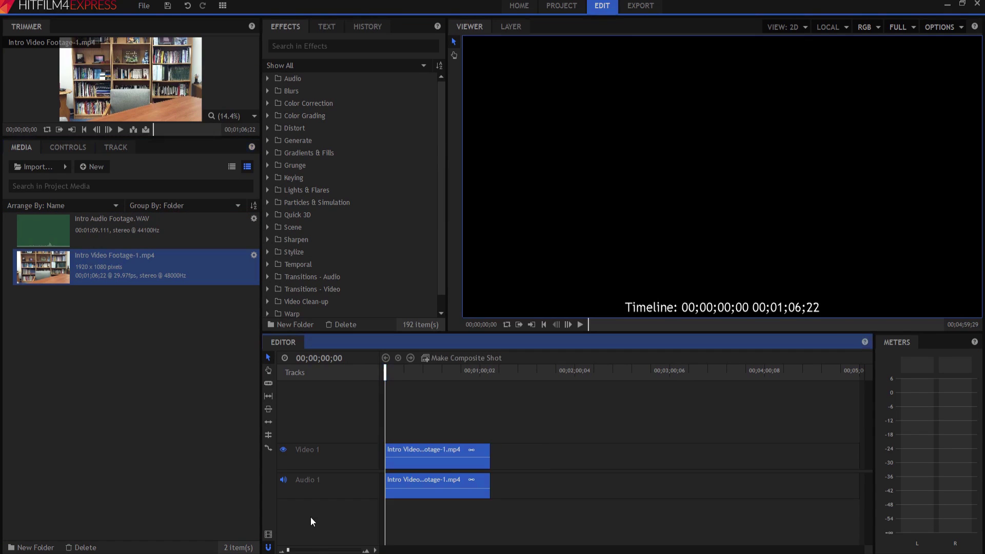
Step: Insert an Audio 2 track, put Intro Audio Footage.WAV on it, and zoom the timeline in
{"action": "right_click", "coordinate": [309, 516]}
{"action": "left_click", "coordinate": [329, 524]}
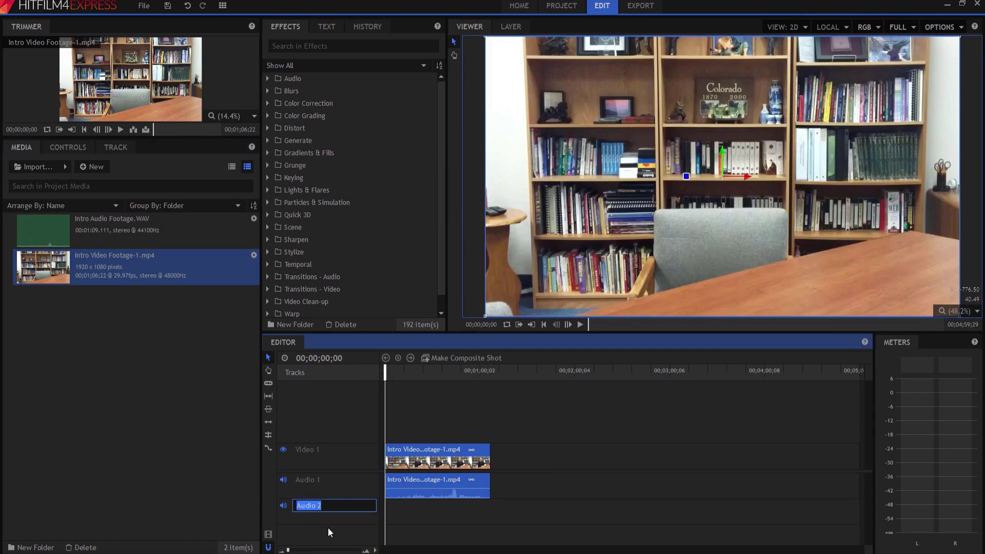
{"action": "left_click_drag", "start_coordinate": [56, 225], "coordinate": [397, 513]}
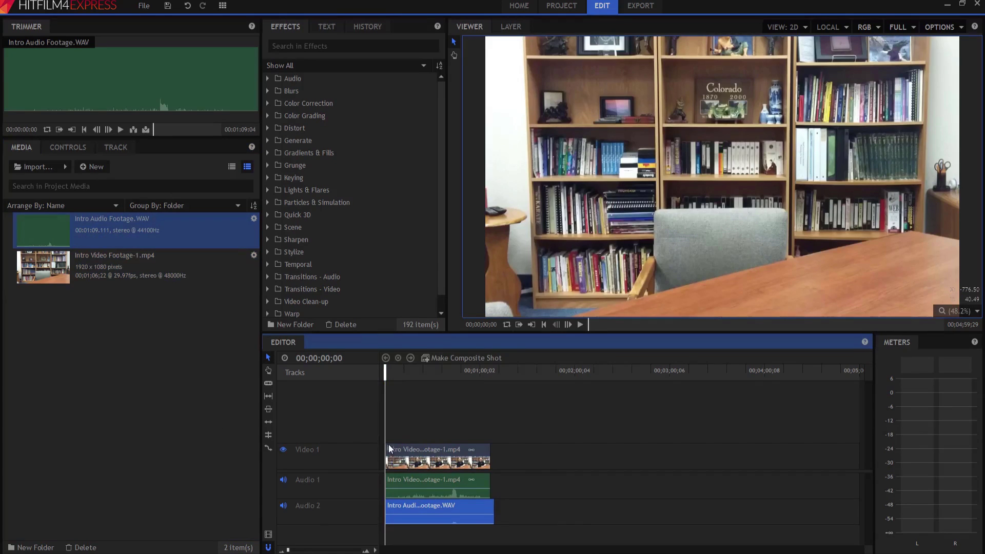
{"action": "left_click_drag", "start_coordinate": [288, 550], "coordinate": [311, 549]}
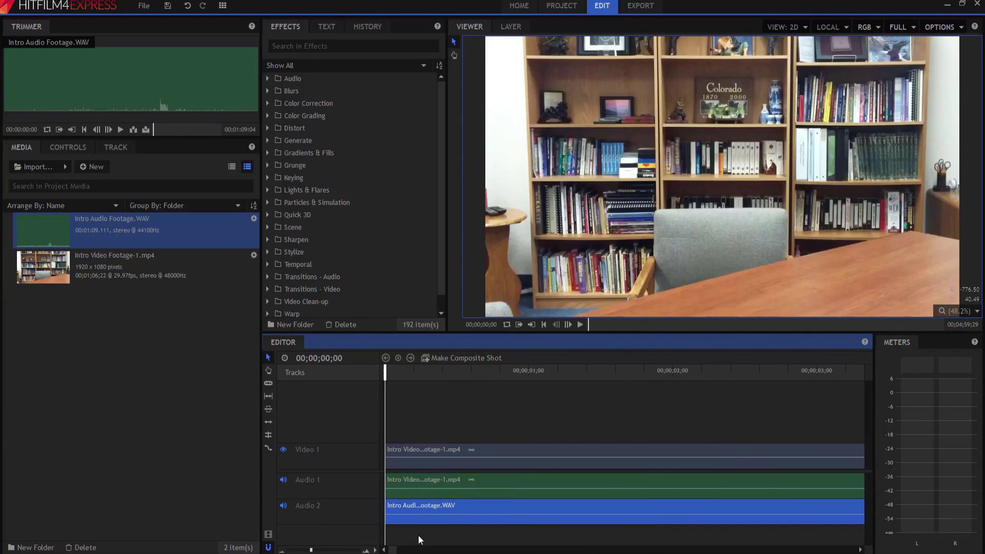
{"action": "left_click_drag", "start_coordinate": [393, 549], "coordinate": [402, 550]}
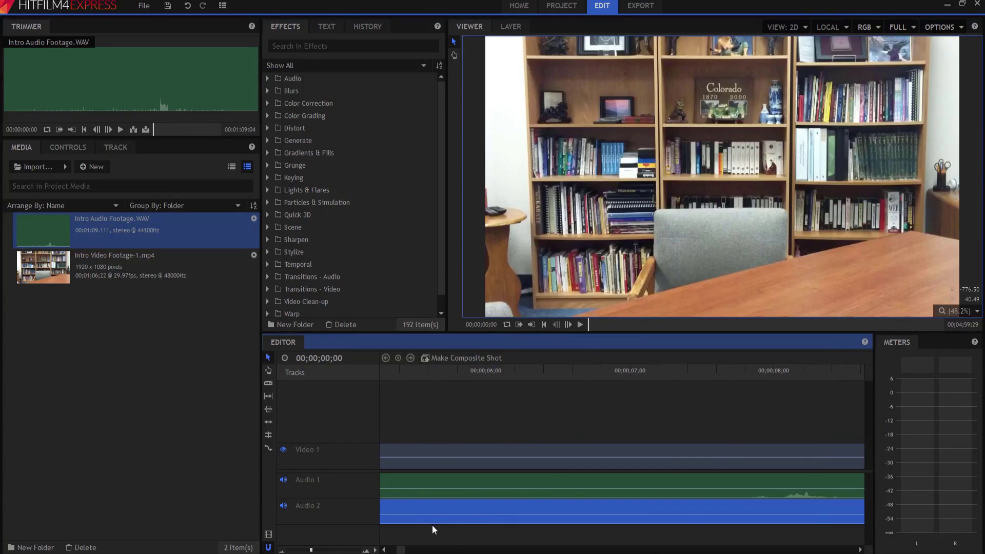
{"action": "scroll", "coordinate": [639, 507], "scroll_direction": "down", "scroll_amount": 5}
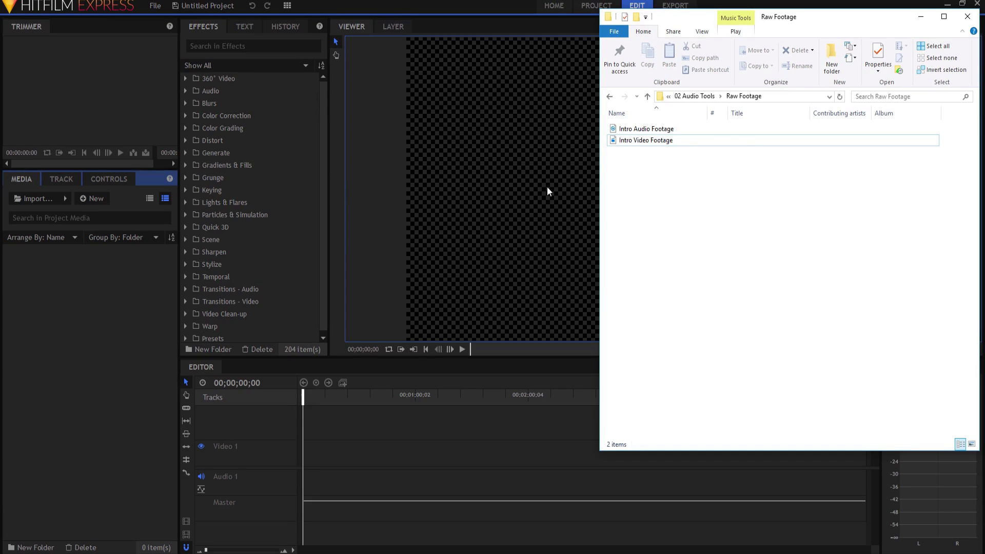
Step: Merge the video and audio into one Merged item, delete the originals, and place it on the timeline
{"action": "left_click_drag", "start_coordinate": [623, 176], "coordinate": [77, 330]}
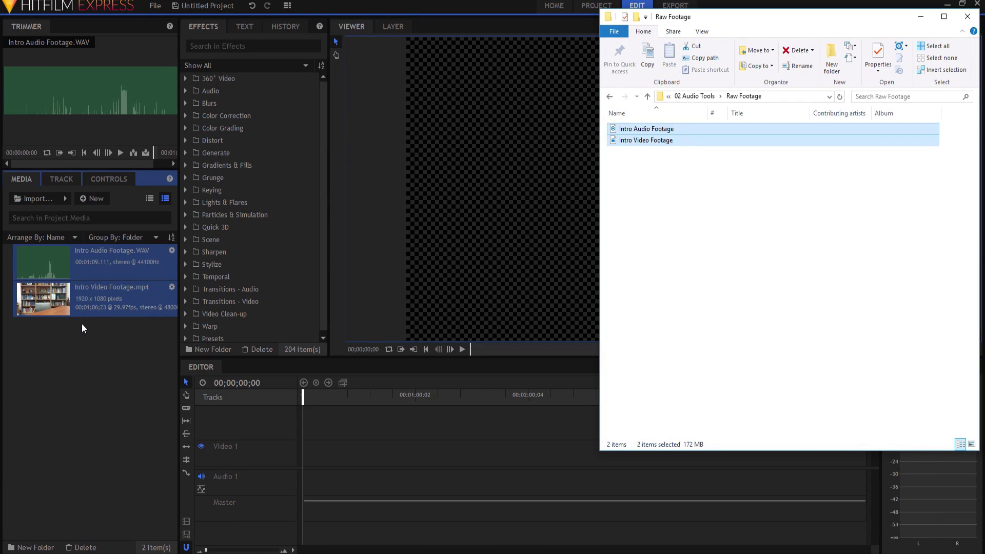
{"action": "right_click", "coordinate": [77, 299]}
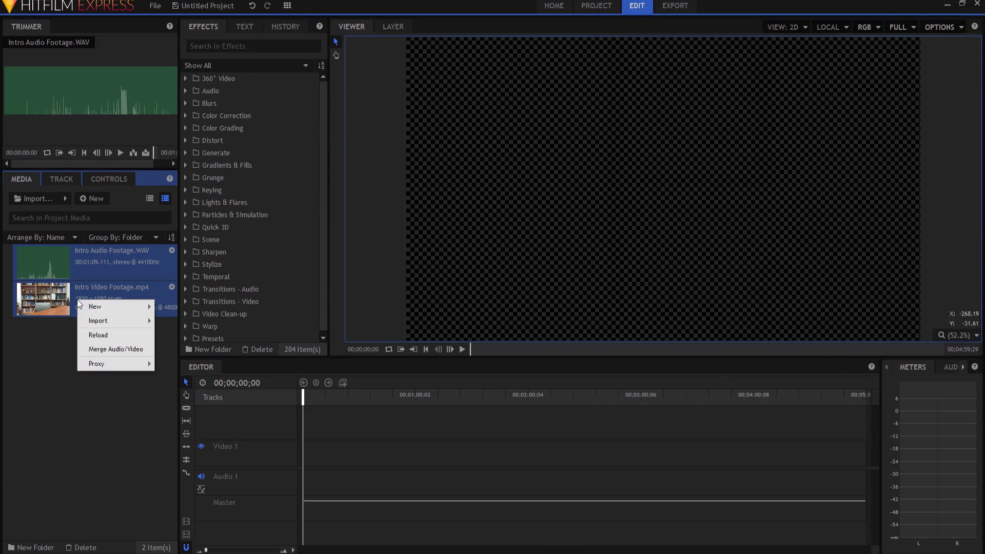
{"action": "left_click", "coordinate": [113, 349]}
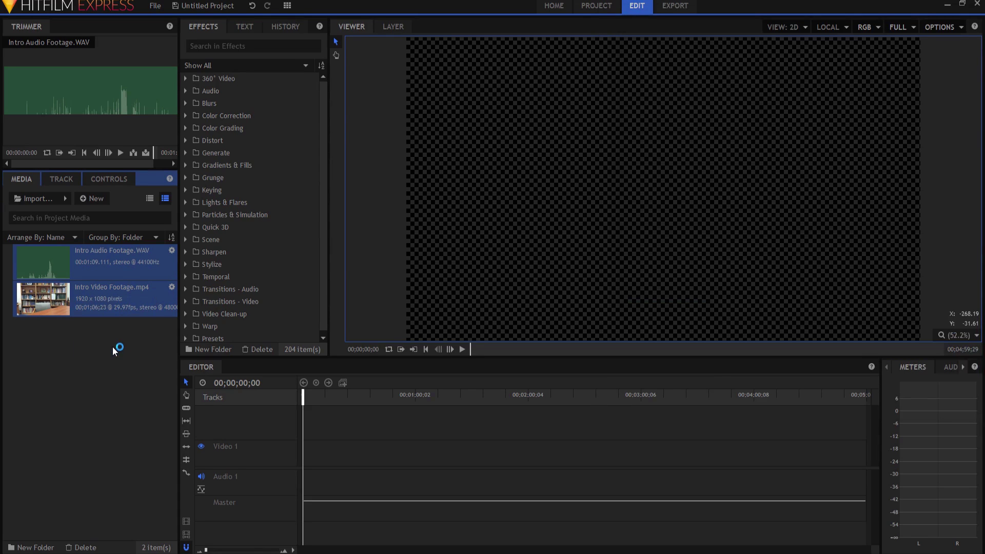
{"action": "left_click", "coordinate": [74, 295]}
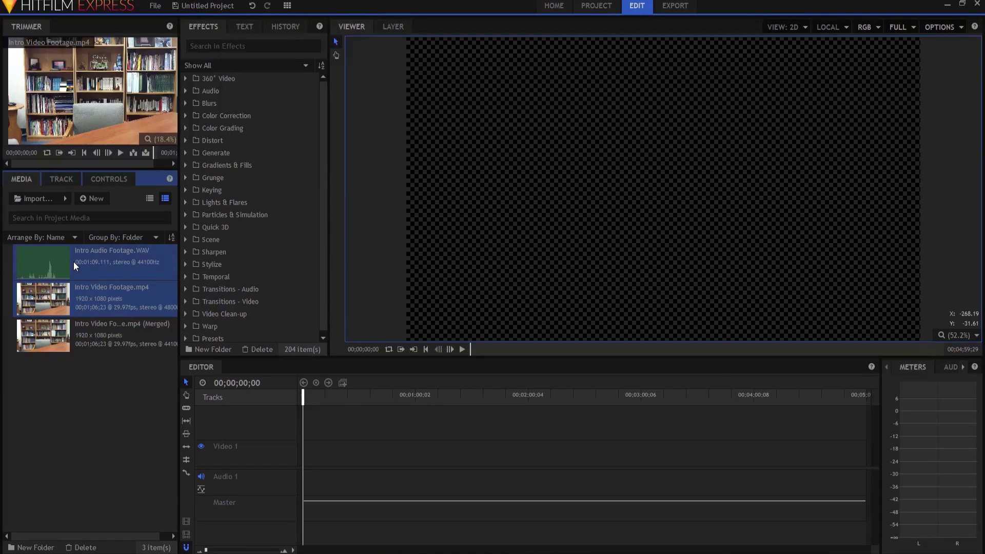
{"action": "key", "text": "Delete"}
{"action": "left_click_drag", "start_coordinate": [38, 264], "coordinate": [308, 464]}
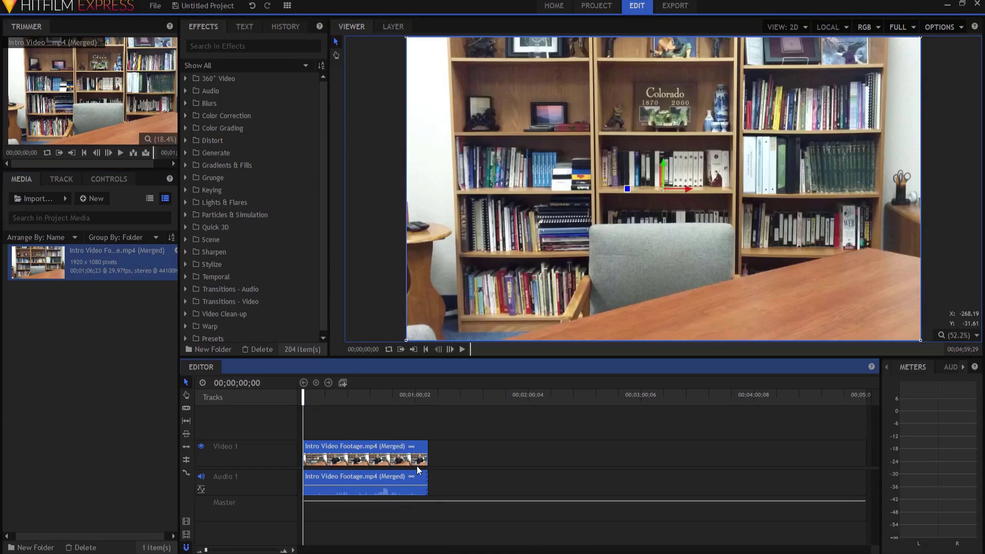
{"action": "left_click", "coordinate": [376, 398]}
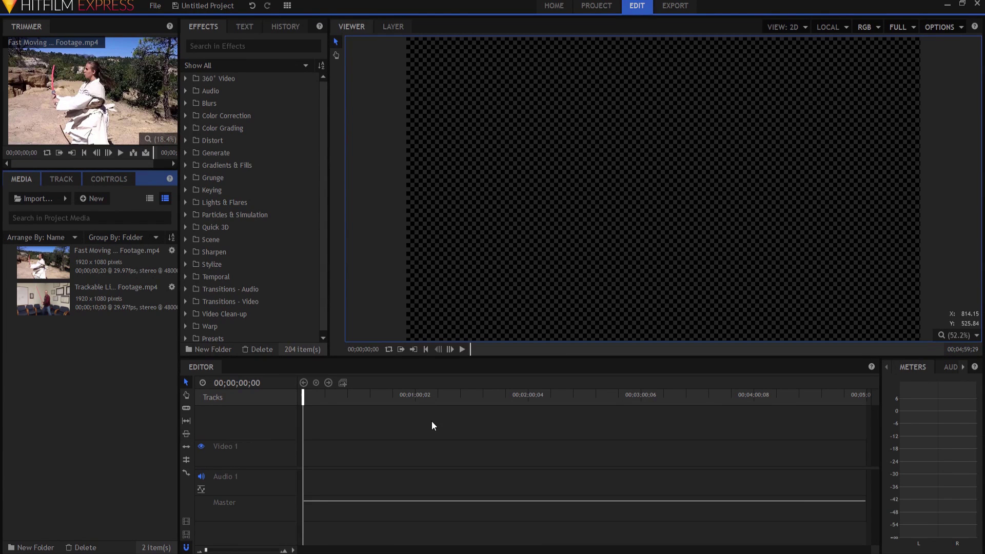
Step: Place the Trackable Light Sword clip on the timeline, preview it, and convert it into a composite shot
{"action": "left_click_drag", "start_coordinate": [45, 311], "coordinate": [305, 463]}
{"action": "left_click", "coordinate": [462, 349]}
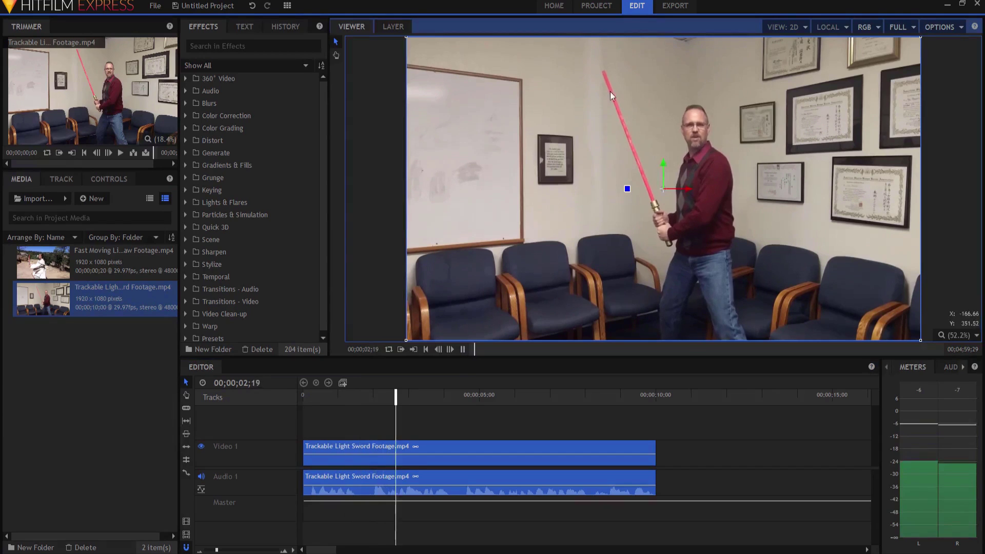
{"action": "key", "text": "space"}
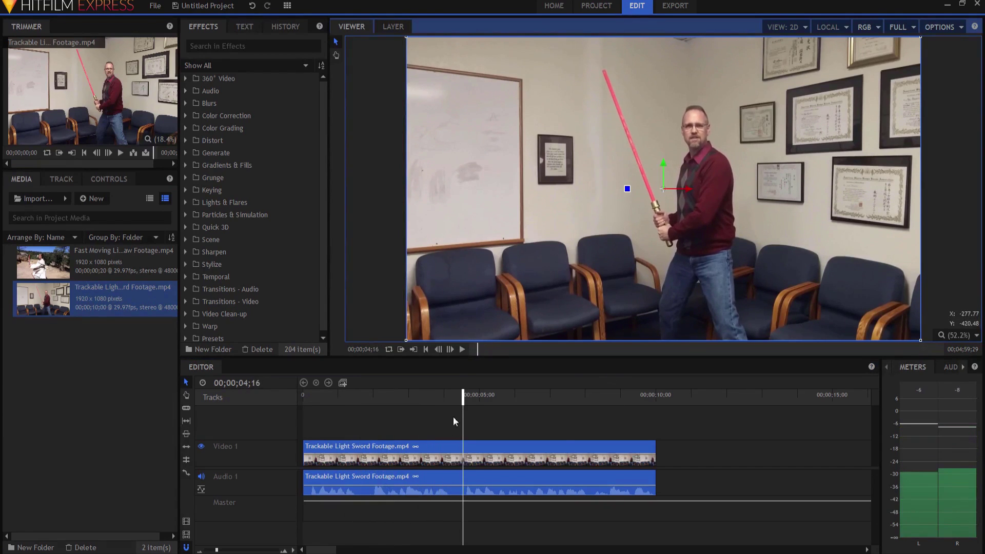
{"action": "right_click", "coordinate": [444, 452]}
{"action": "left_click", "coordinate": [479, 355]}
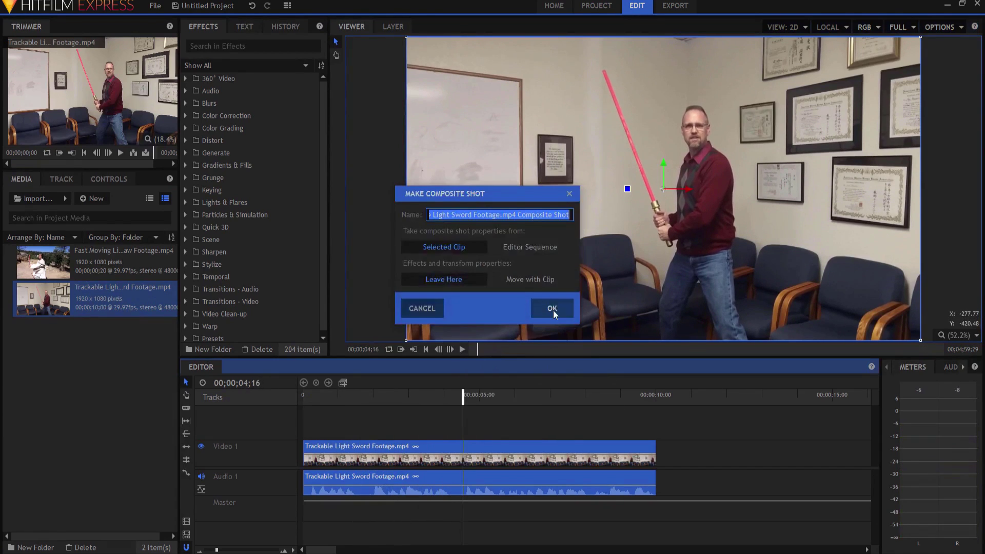
{"action": "left_click", "coordinate": [554, 307]}
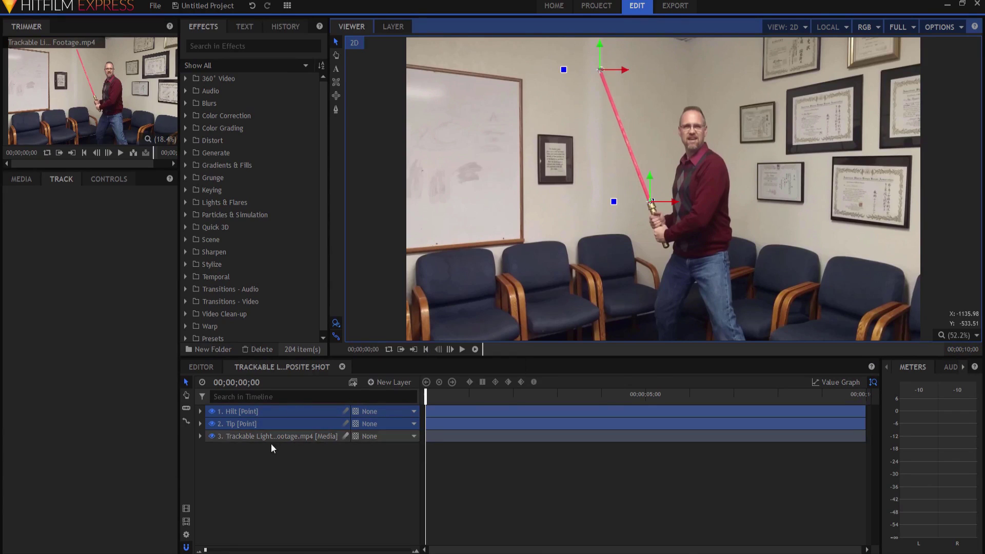
{"action": "left_click", "coordinate": [463, 349]}
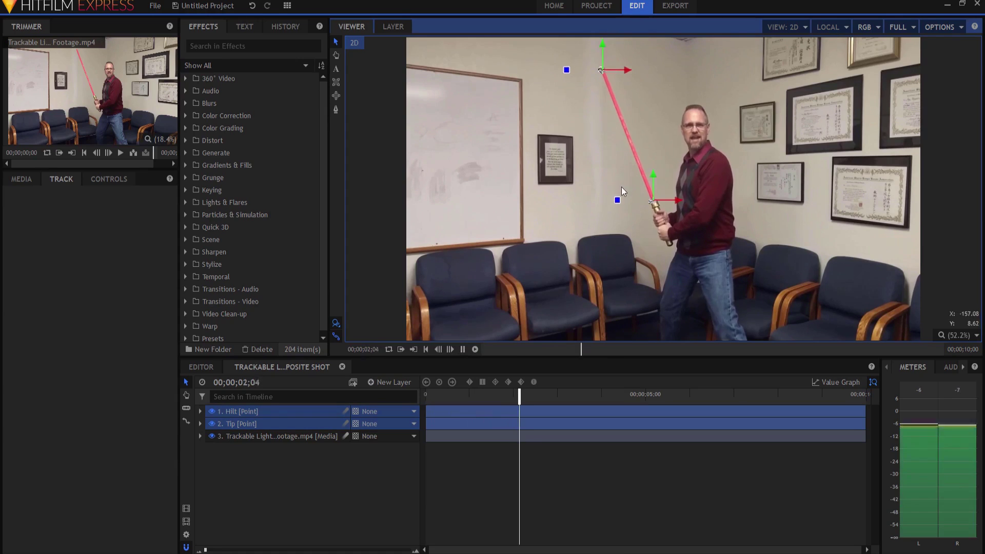
Step: Search the effects for 'light' and apply Lightsword (2-Point Auto) to the Tip layer
{"action": "left_click", "coordinate": [426, 349]}
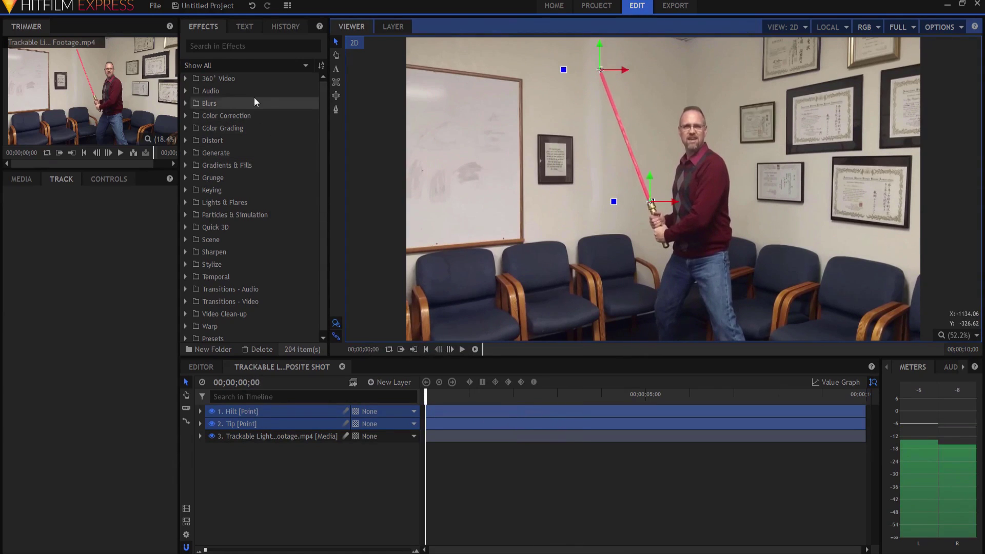
{"action": "left_click", "coordinate": [239, 49]}
{"action": "type", "text": "light"}
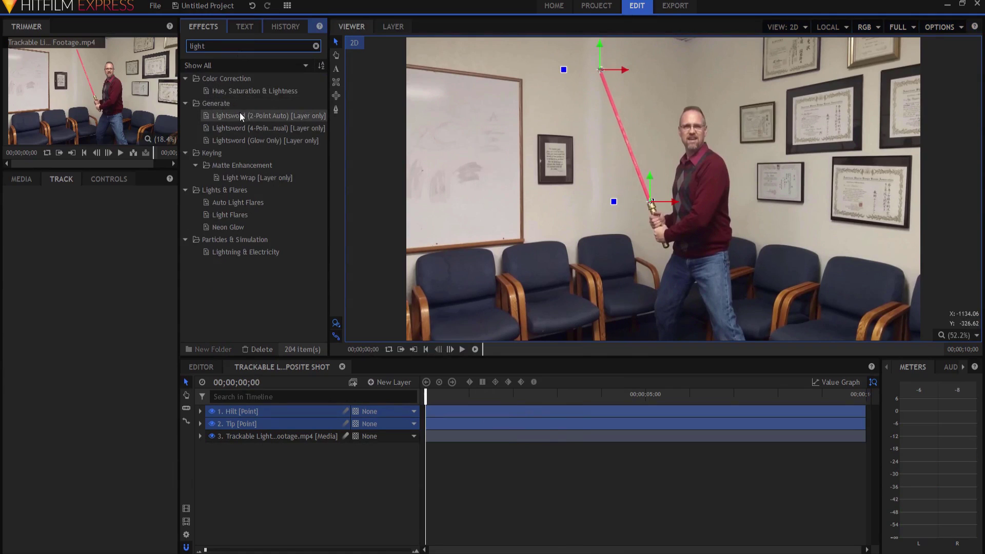
{"action": "mouse_move", "coordinate": [239, 116]}
{"action": "left_mouse_down"}
{"action": "mouse_move", "coordinate": [264, 428]}
{"action": "mouse_move", "coordinate": [226, 195]}
{"action": "mouse_move", "coordinate": [229, 108]}
{"action": "mouse_move", "coordinate": [230, 378]}
{"action": "mouse_move", "coordinate": [254, 442]}
{"action": "mouse_move", "coordinate": [218, 109]}
{"action": "mouse_move", "coordinate": [220, 117]}
{"action": "left_mouse_up"}
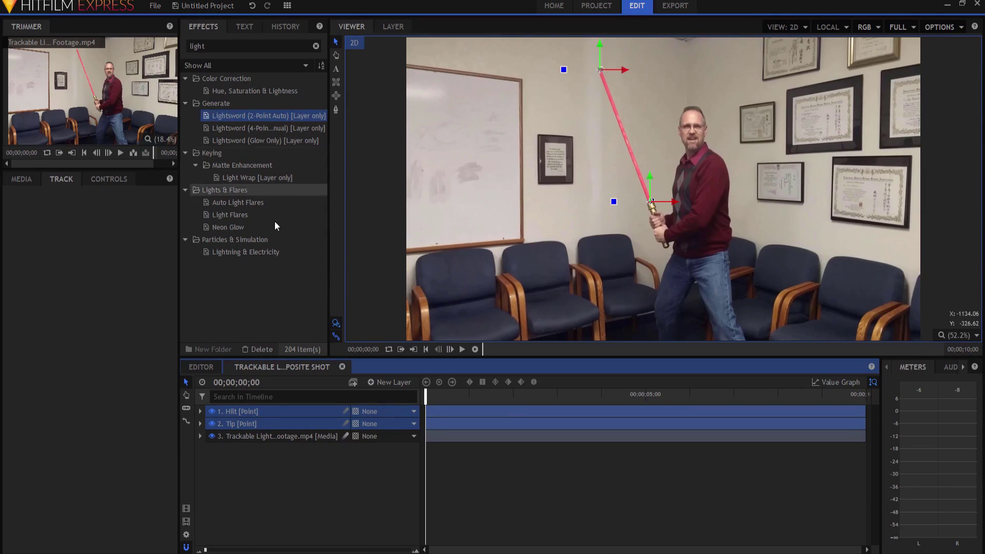
Step: Add a plane layer named Blade, blend it with Screen, and apply Lightsword (2-Point Auto) to it
{"action": "left_click", "coordinate": [392, 383]}
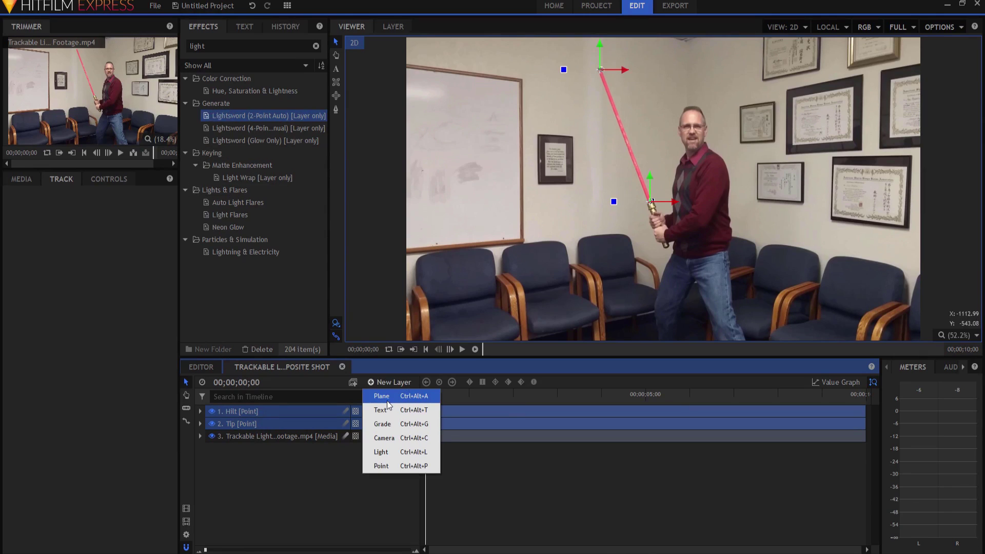
{"action": "left_click", "coordinate": [384, 398]}
{"action": "type", "text": "Blade"}
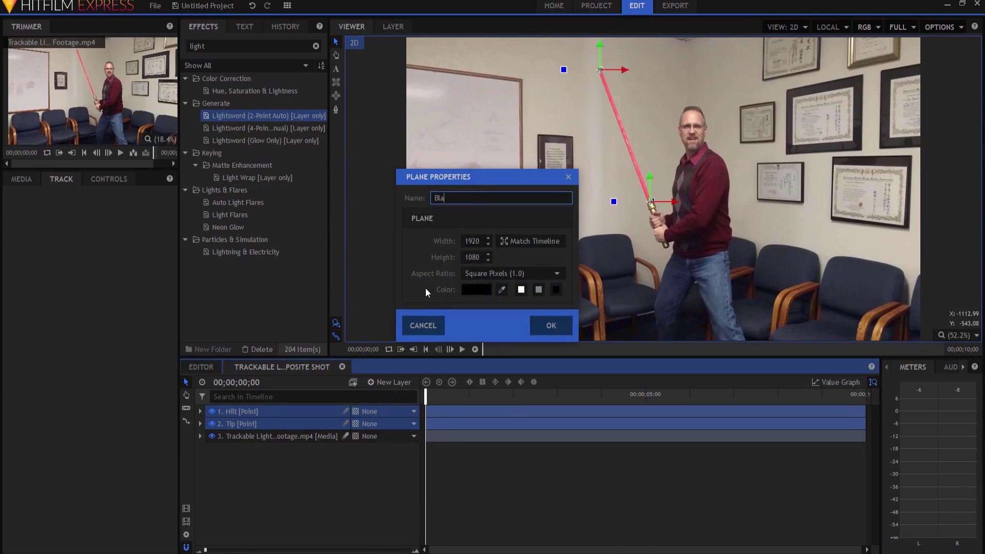
{"action": "left_click", "coordinate": [549, 329]}
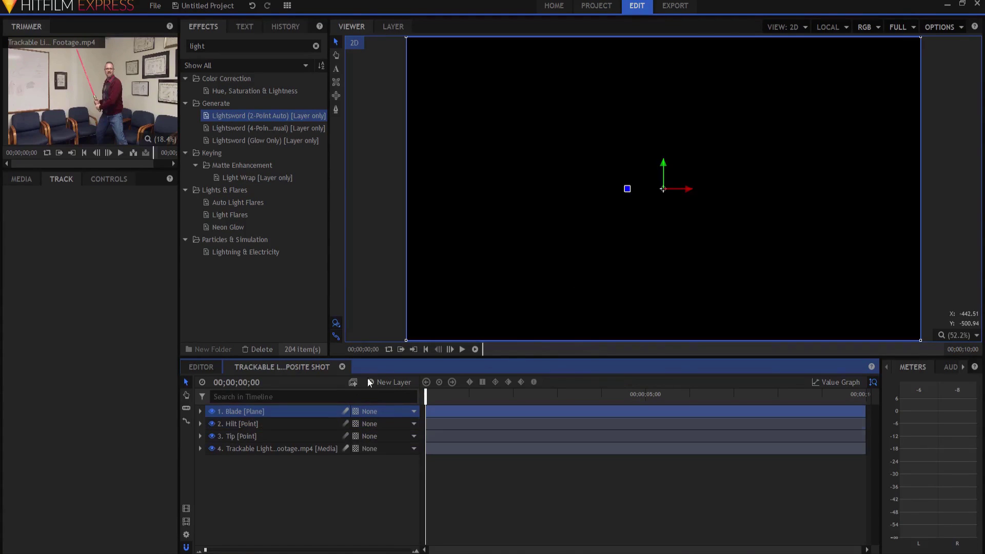
{"action": "right_click", "coordinate": [258, 410]}
{"action": "mouse_move", "coordinate": [322, 145]}
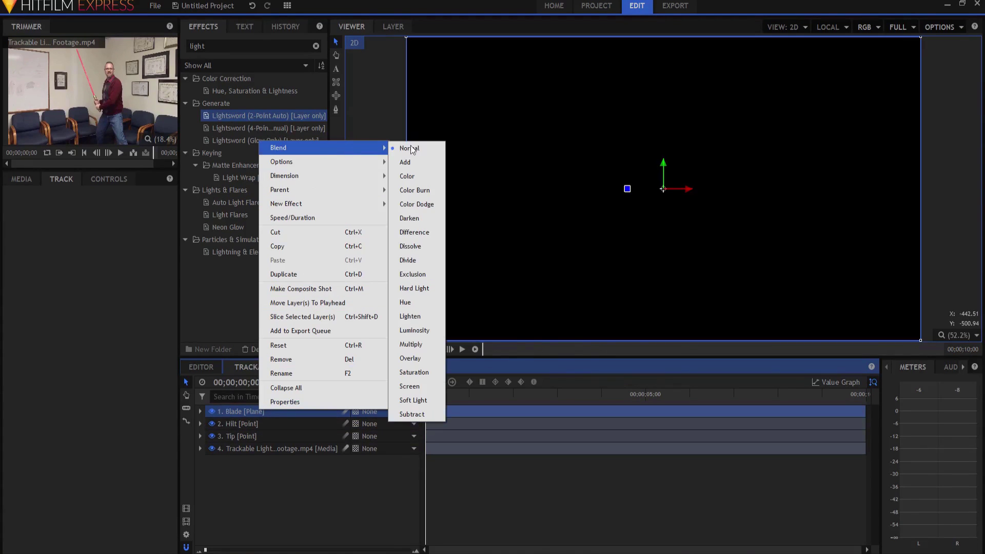
{"action": "left_click", "coordinate": [411, 386]}
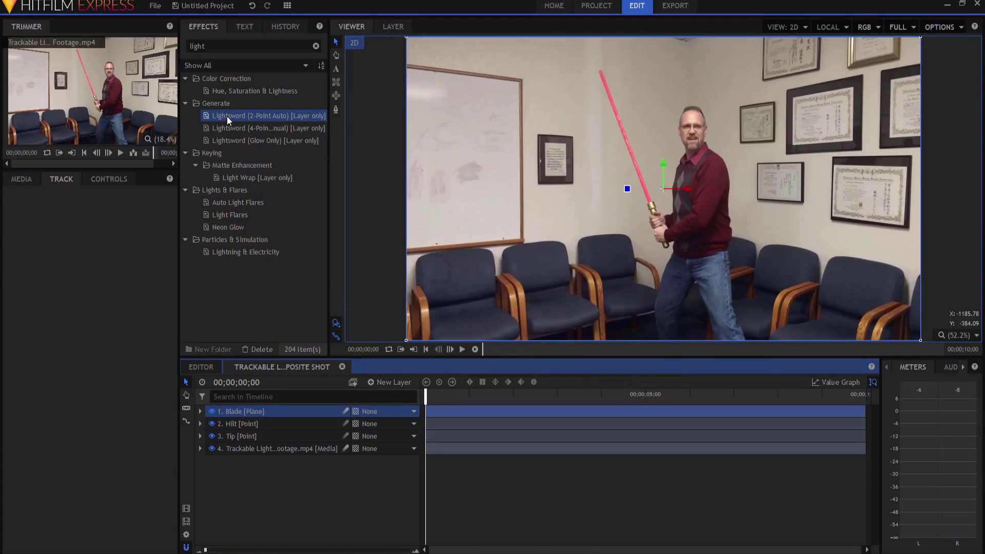
{"action": "left_click_drag", "start_coordinate": [227, 116], "coordinate": [250, 411]}
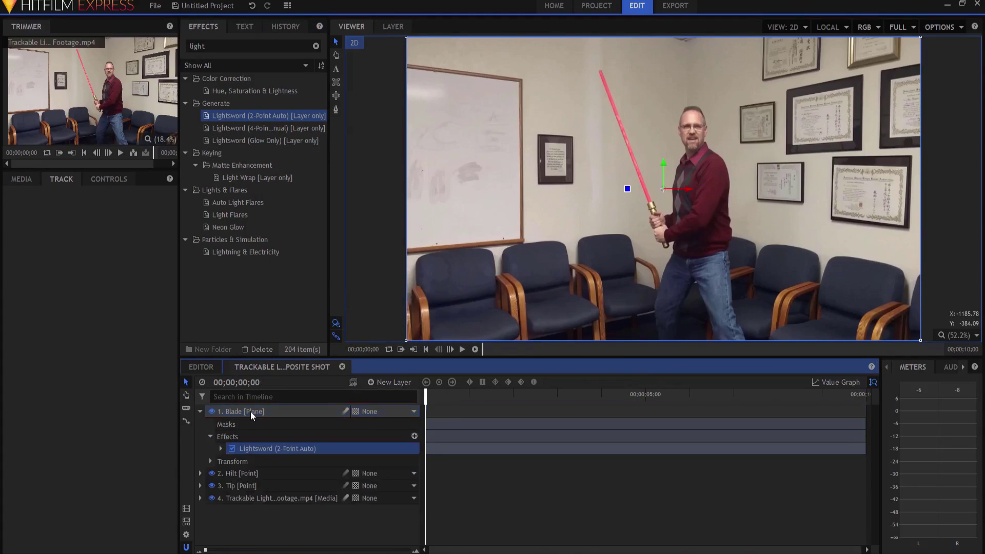
Step: Link the Lightsword hilt to the 2. Hilt point and tip to 3. Tip, with Tip Y 0
{"action": "left_click", "coordinate": [221, 448]}
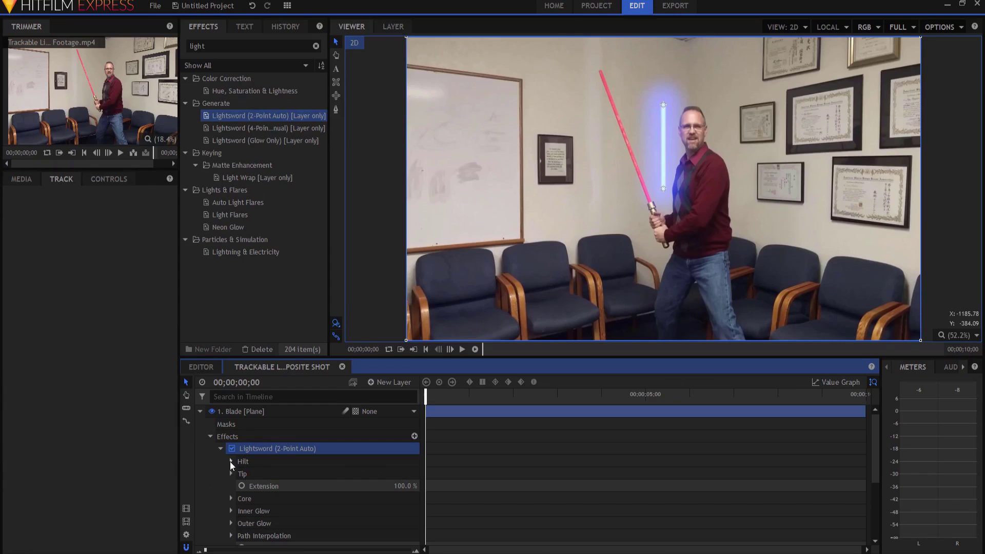
{"action": "left_click", "coordinate": [231, 462]}
{"action": "left_click", "coordinate": [323, 473]}
{"action": "left_click", "coordinate": [332, 500]}
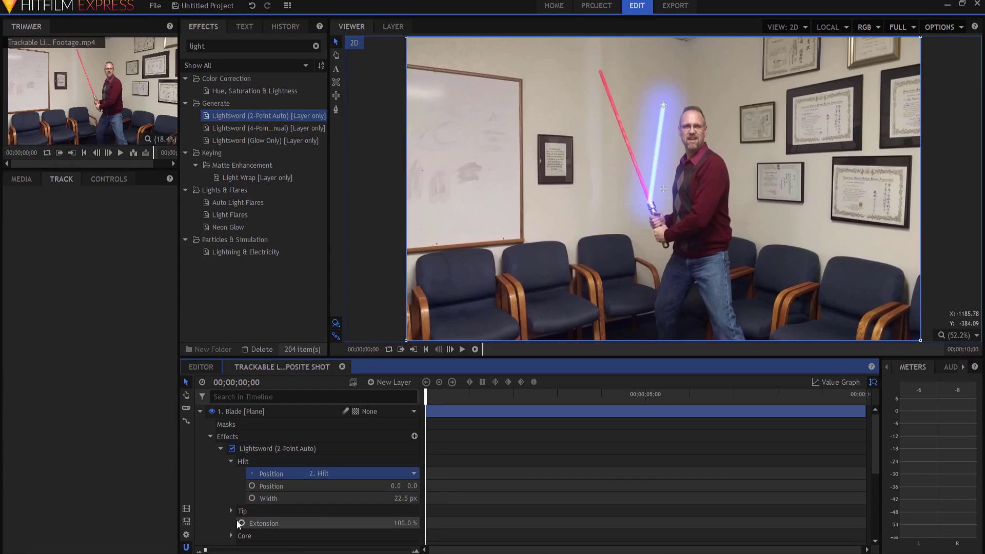
{"action": "left_click", "coordinate": [231, 511]}
{"action": "scroll", "coordinate": [232, 513], "scroll_direction": "down", "scroll_amount": 3}
{"action": "left_click", "coordinate": [321, 420]}
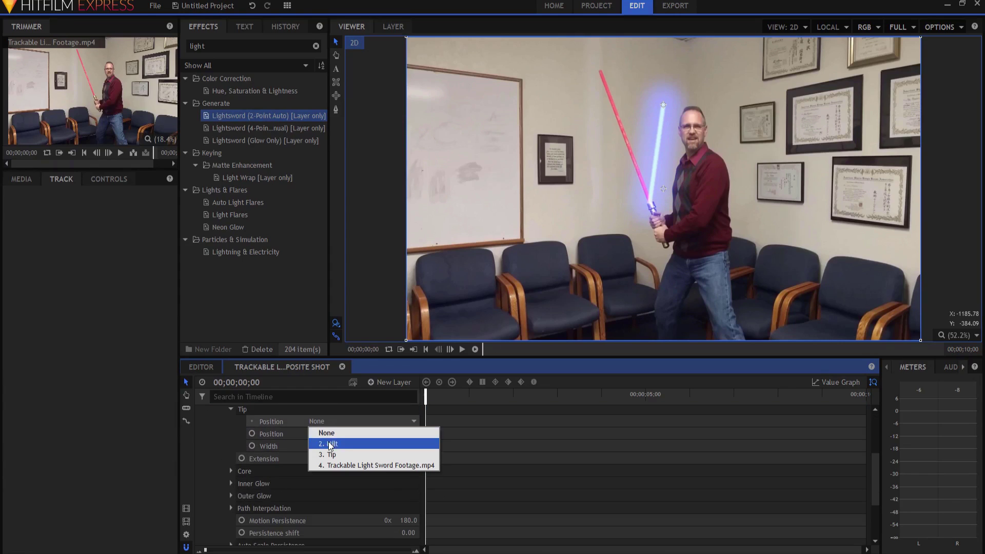
{"action": "left_click", "coordinate": [331, 452]}
{"action": "type", "text": "0"}
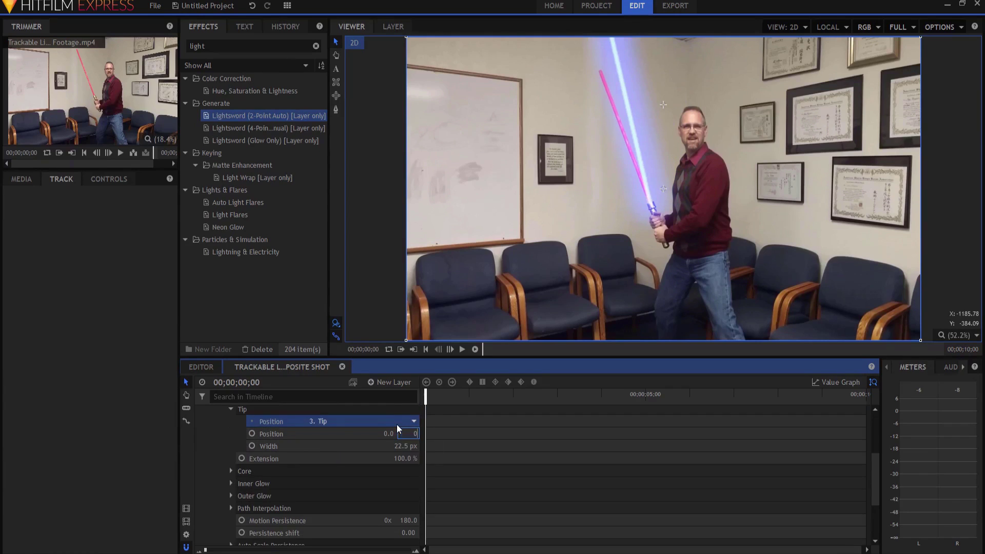
{"action": "key", "text": "Return"}
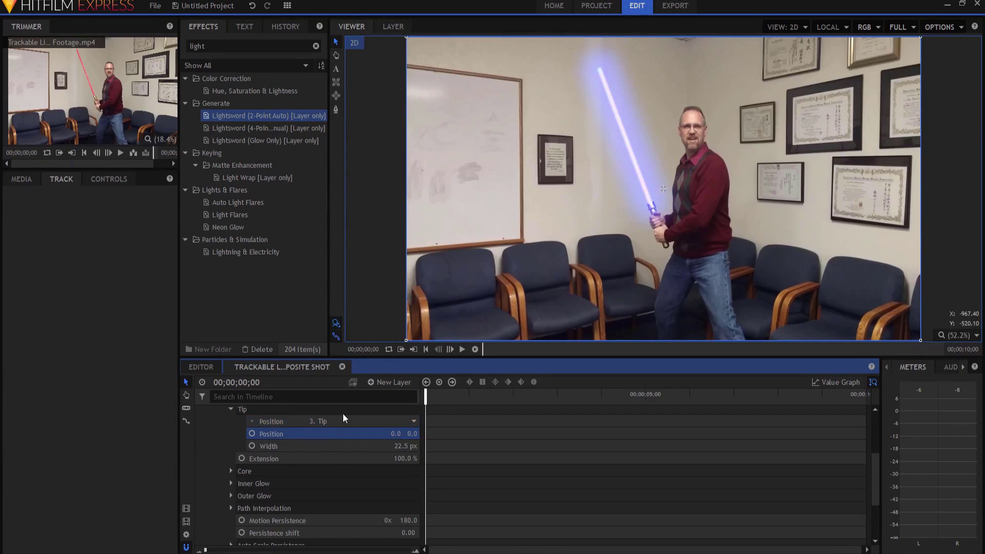
{"action": "scroll", "coordinate": [340, 418], "scroll_direction": "down", "scroll_amount": 3}
Step: Set the Lightsword core colour to white
{"action": "scroll", "coordinate": [314, 433], "scroll_direction": "up", "scroll_amount": 3}
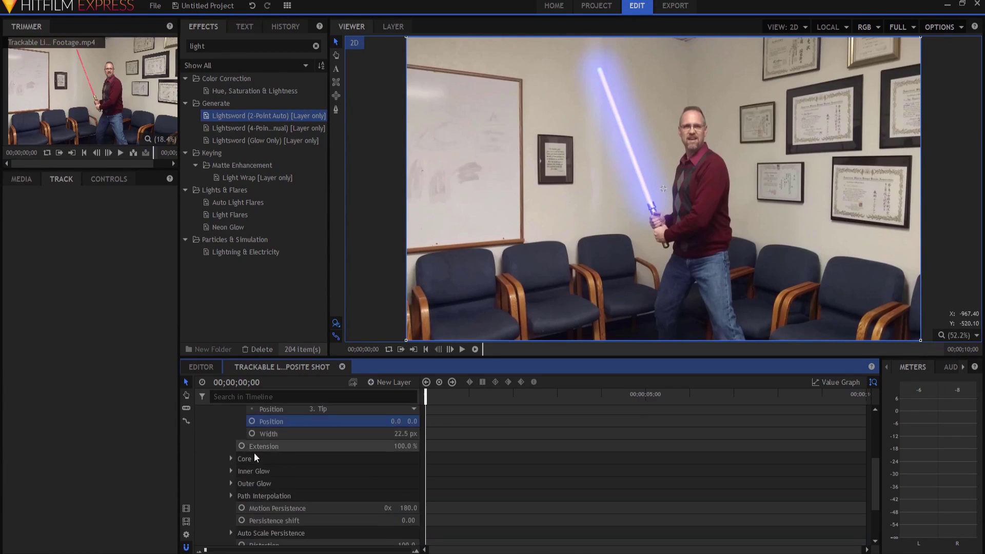
{"action": "left_click", "coordinate": [232, 456]}
{"action": "left_click", "coordinate": [414, 484]}
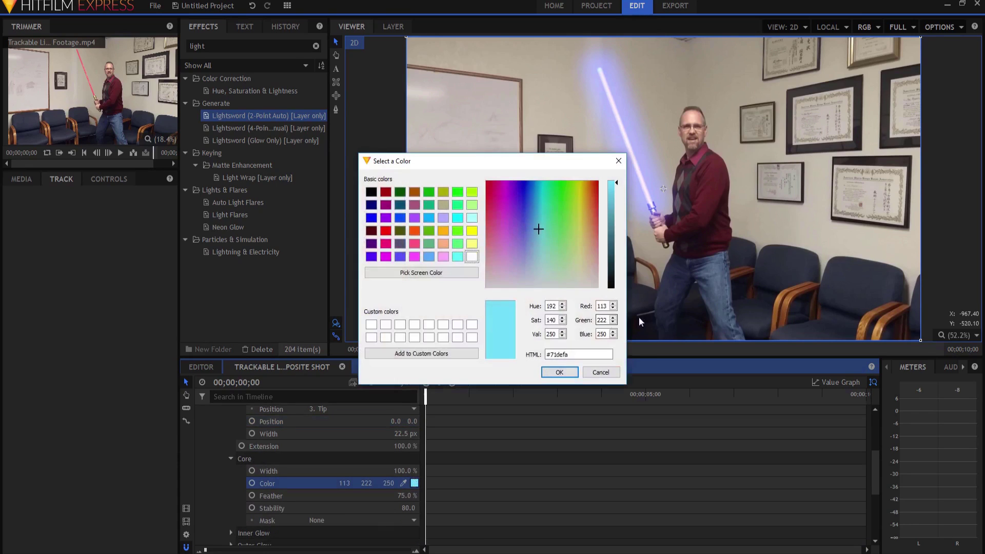
{"action": "left_click", "coordinate": [471, 257]}
{"action": "left_click", "coordinate": [558, 374]}
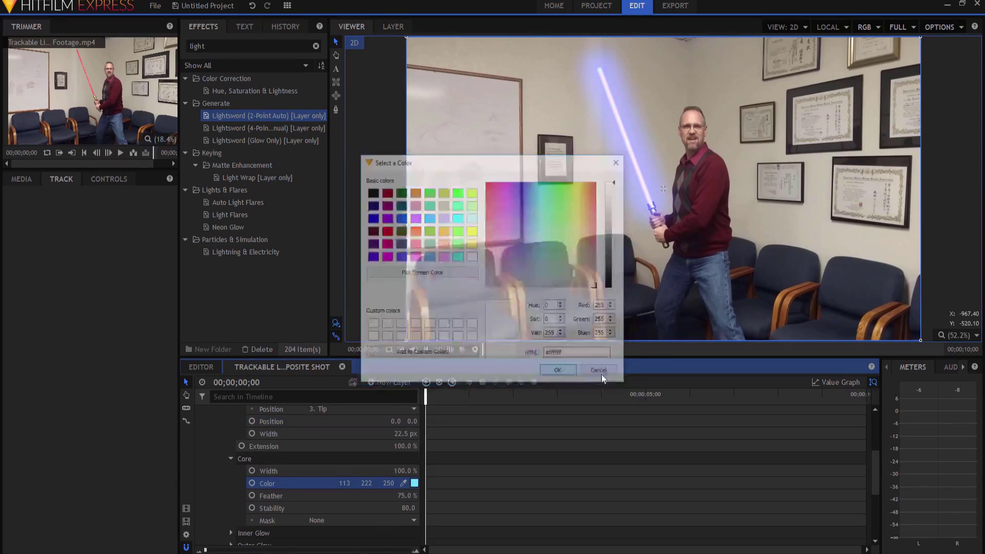
Step: Set the inner glow colour to red and play back the composite shot
{"action": "scroll", "coordinate": [409, 434], "scroll_direction": "down", "scroll_amount": 1}
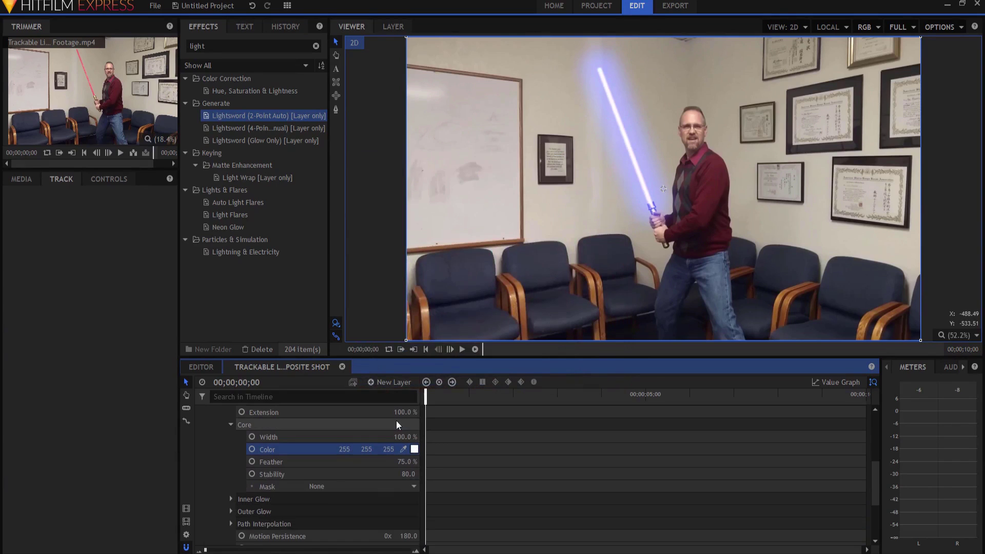
{"action": "left_click", "coordinate": [231, 500]}
{"action": "scroll", "coordinate": [233, 499], "scroll_direction": "down", "scroll_amount": 1}
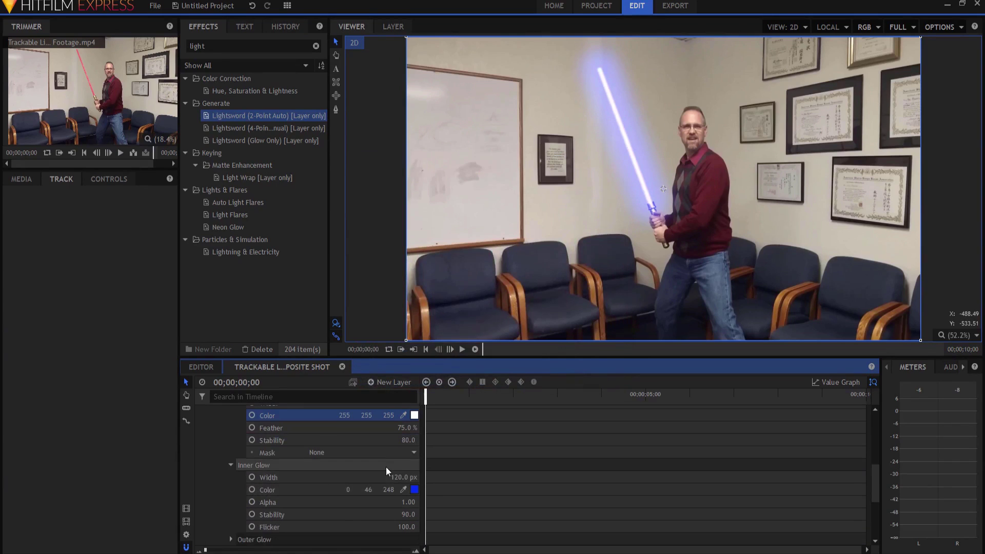
{"action": "left_click", "coordinate": [413, 489]}
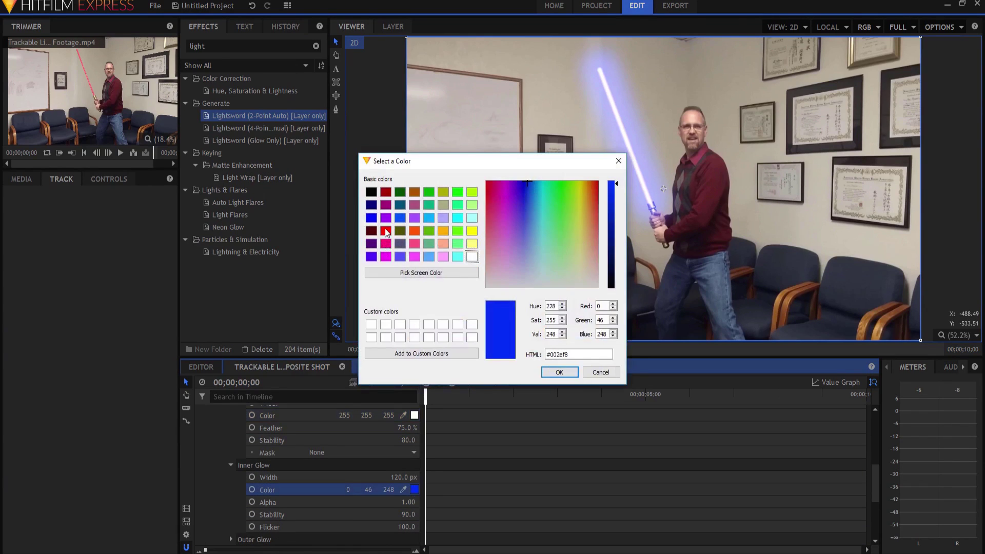
{"action": "left_click", "coordinate": [386, 231]}
{"action": "left_click", "coordinate": [558, 371]}
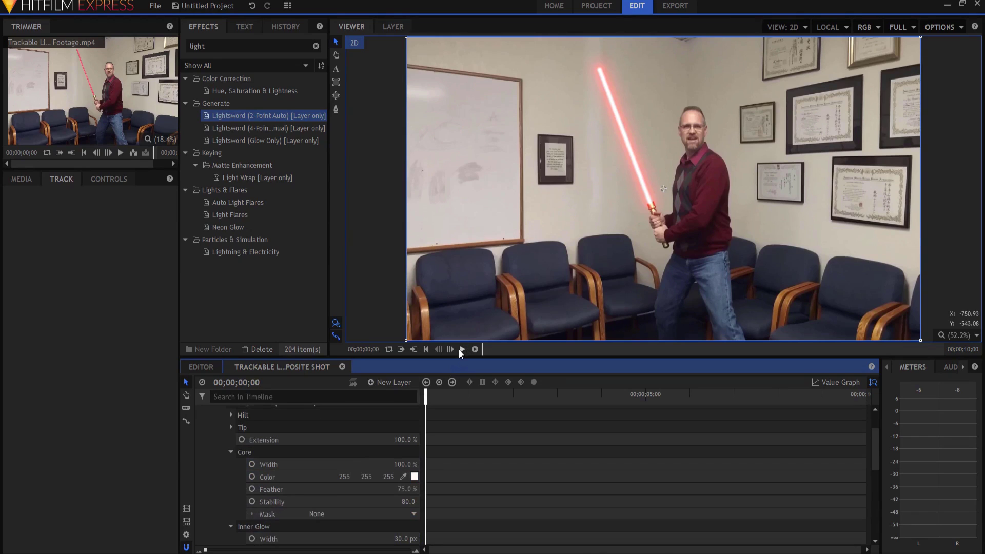
{"action": "left_click", "coordinate": [461, 349]}
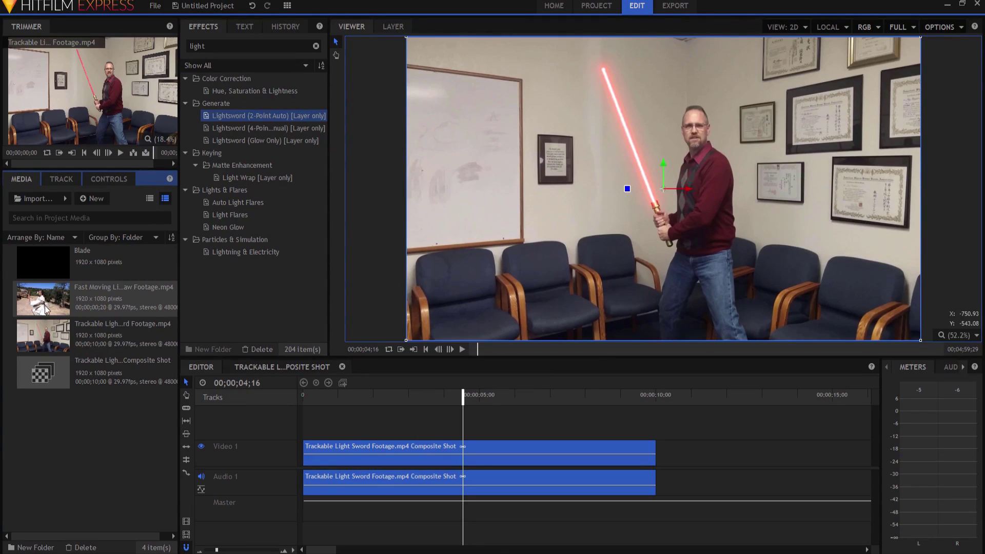
Step: Place the Fast Moving clip after the first shot on Video 1 and make it a composite shot
{"action": "left_click_drag", "start_coordinate": [45, 308], "coordinate": [664, 461]}
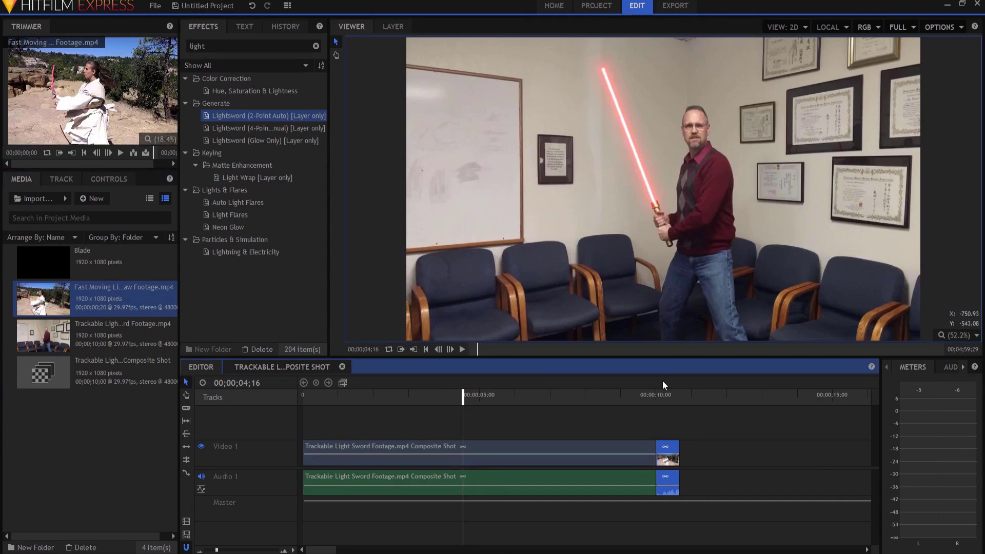
{"action": "left_click", "coordinate": [669, 401]}
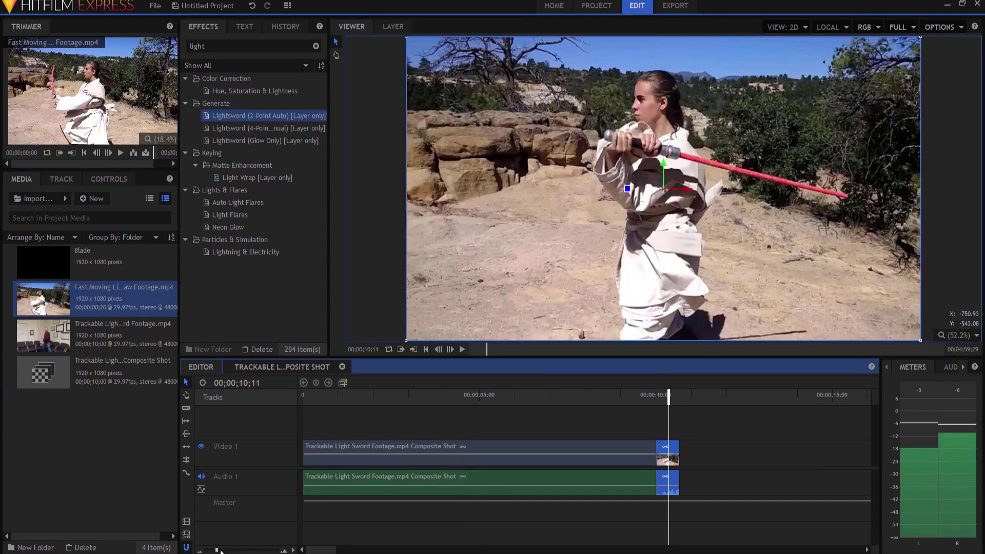
{"action": "left_click_drag", "start_coordinate": [220, 551], "coordinate": [256, 550]}
{"action": "right_click", "coordinate": [538, 450]}
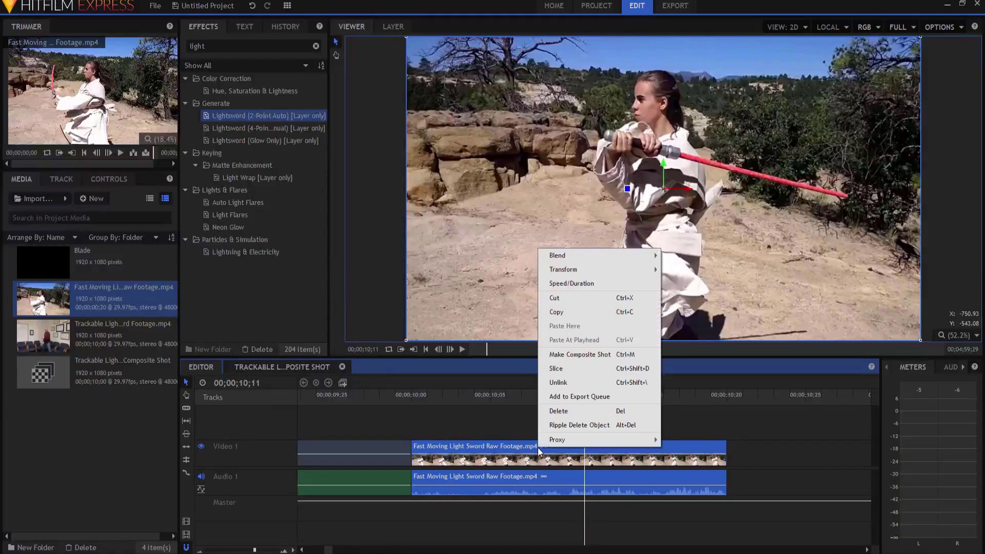
{"action": "left_click", "coordinate": [567, 355]}
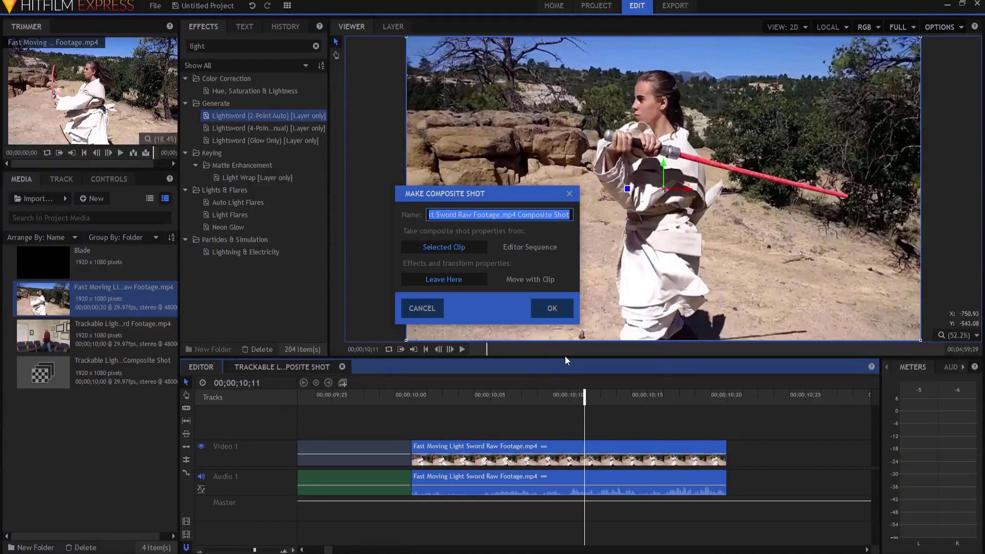
{"action": "left_click", "coordinate": [551, 308]}
{"action": "left_click", "coordinate": [387, 382]}
Step: Create a Blade plane layer scaled to 110% and Add-blended over the desert footage
{"action": "left_click", "coordinate": [388, 398]}
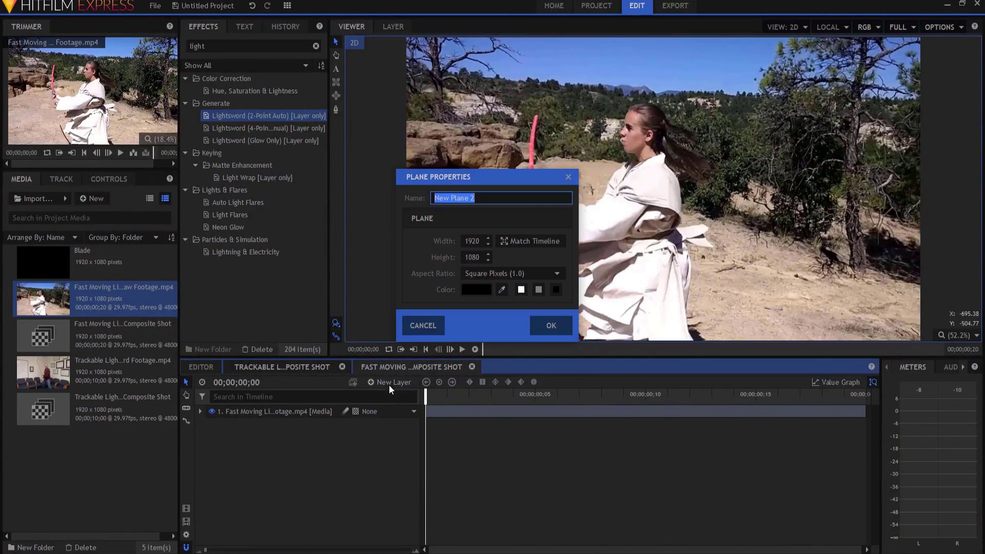
{"action": "type", "text": "Blade"}
{"action": "key", "text": "Return"}
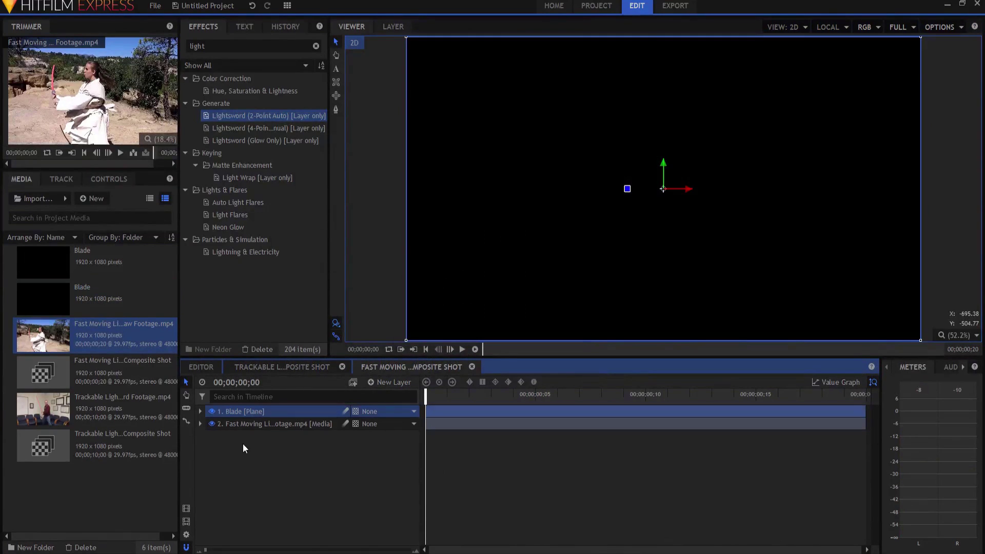
{"action": "left_click", "coordinate": [200, 412]}
{"action": "left_click", "coordinate": [211, 449]}
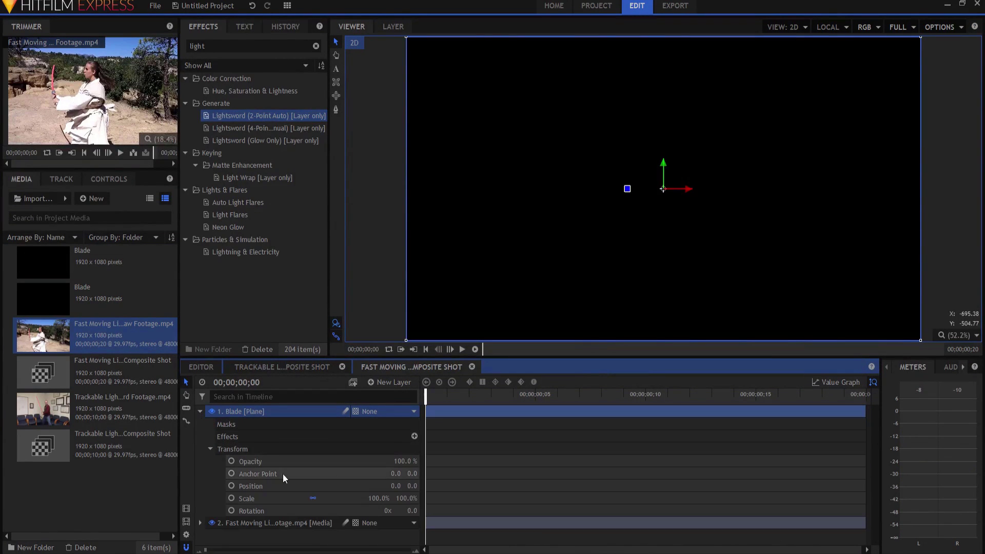
{"action": "left_click_drag", "start_coordinate": [389, 503], "coordinate": [433, 513]}
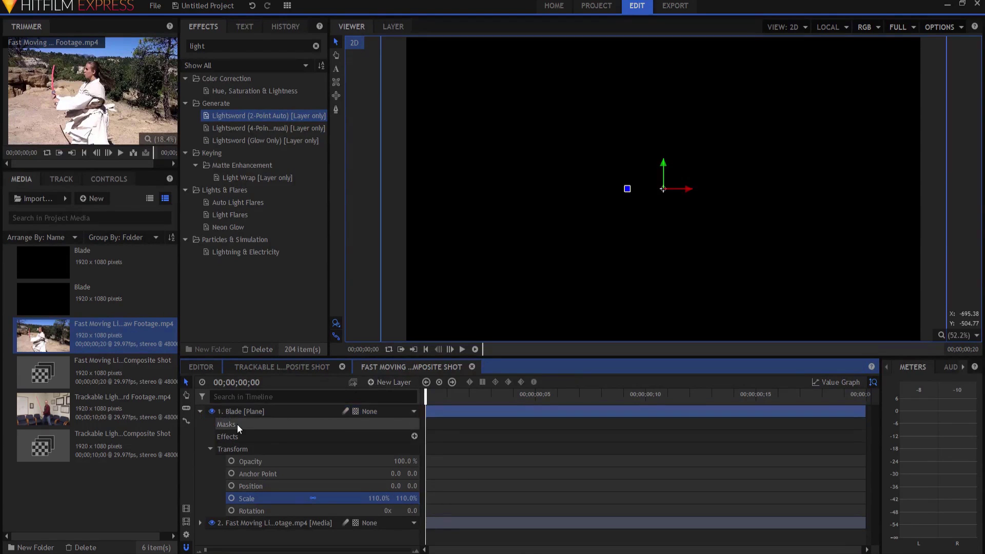
{"action": "right_click", "coordinate": [241, 409]}
{"action": "mouse_move", "coordinate": [331, 139]}
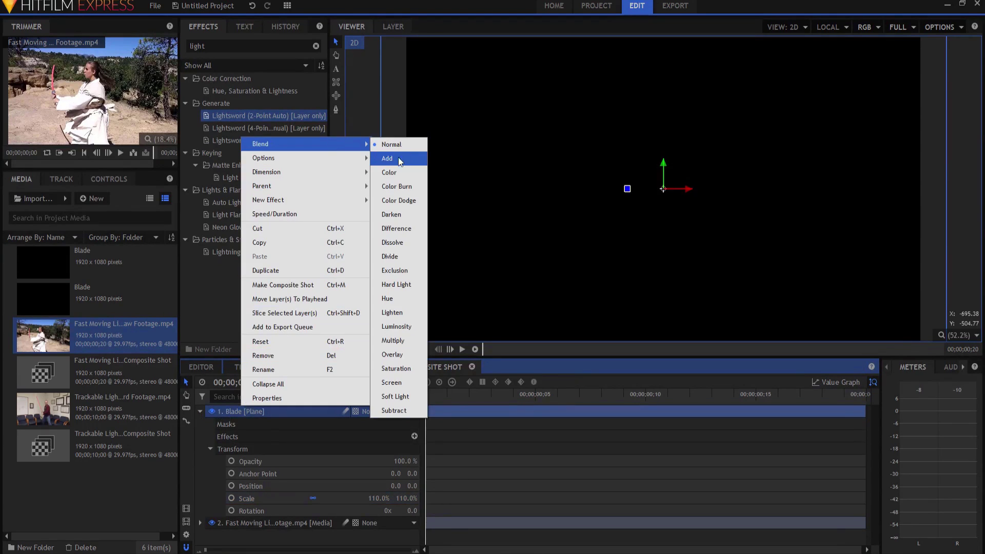
{"action": "left_click", "coordinate": [392, 382]}
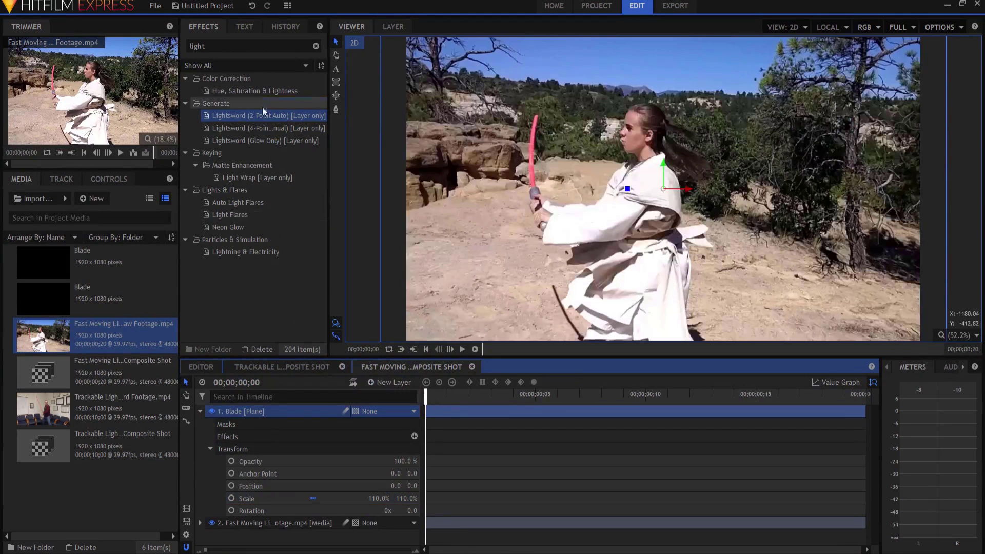
Step: Apply Lightsword (2-Point Auto) to the Fast Moving Blade layer and give it a white core
{"action": "left_click_drag", "start_coordinate": [227, 112], "coordinate": [300, 417]}
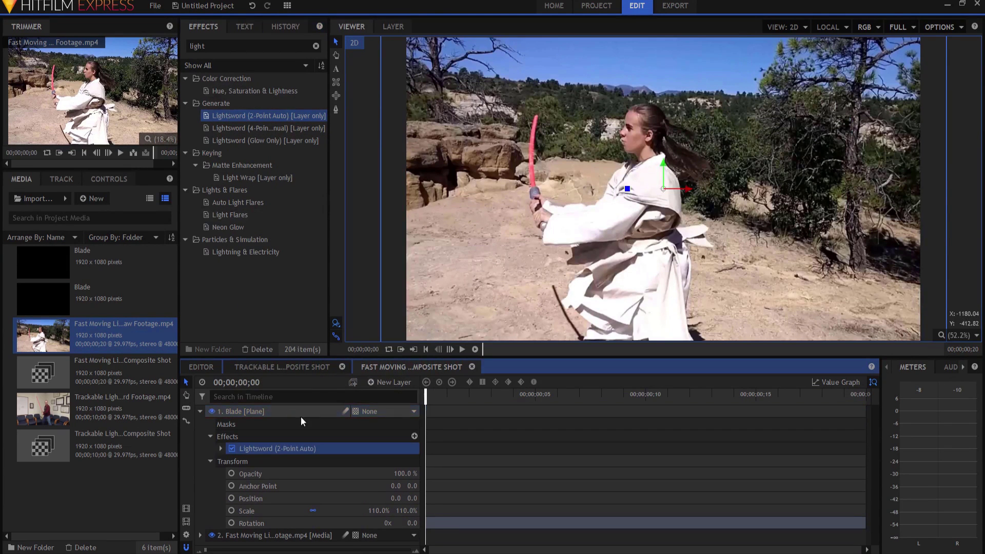
{"action": "left_click", "coordinate": [220, 448]}
{"action": "left_click", "coordinate": [230, 473]}
{"action": "left_click", "coordinate": [231, 461]}
{"action": "left_click", "coordinate": [231, 461]}
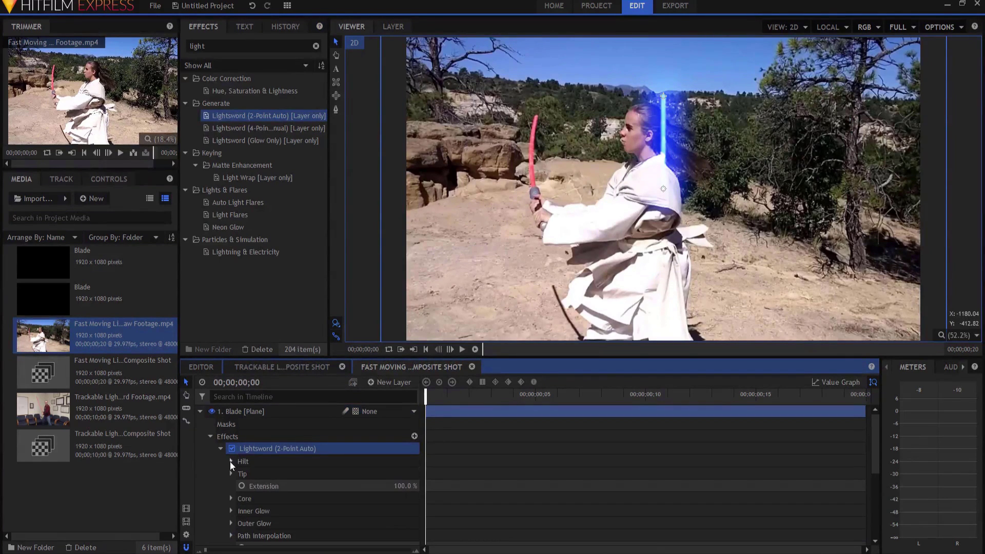
{"action": "left_click", "coordinate": [230, 499]}
{"action": "left_click", "coordinate": [415, 523]}
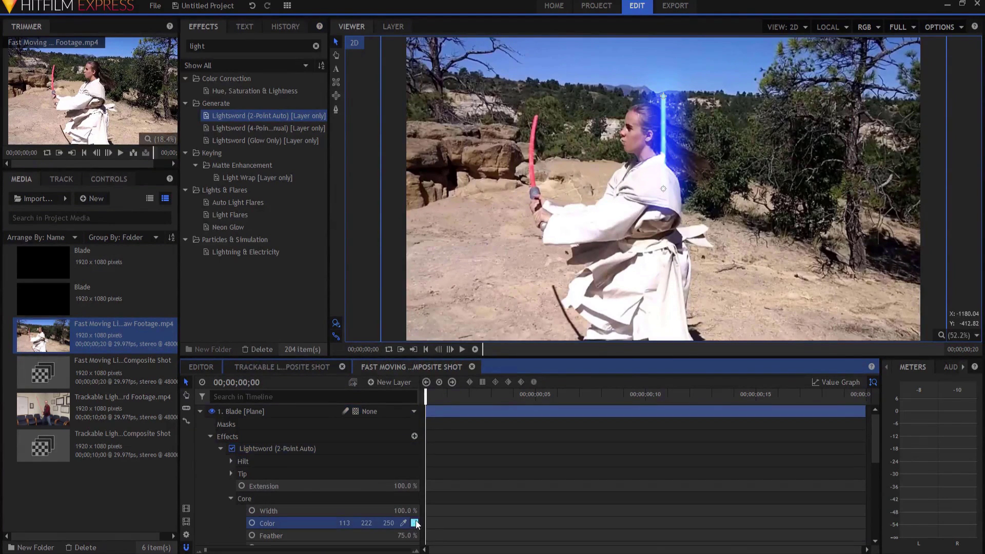
{"action": "left_click", "coordinate": [471, 256]}
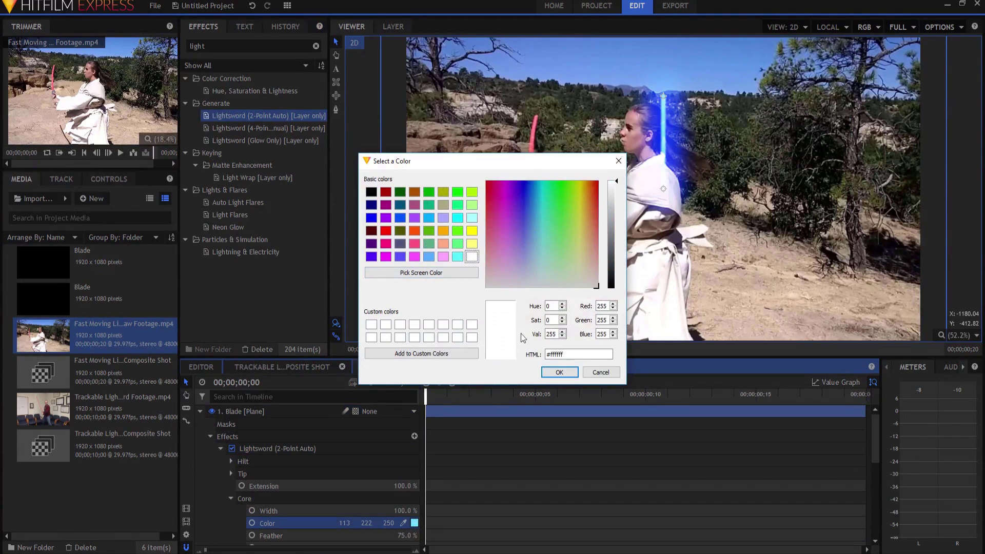
{"action": "left_click", "coordinate": [559, 372]}
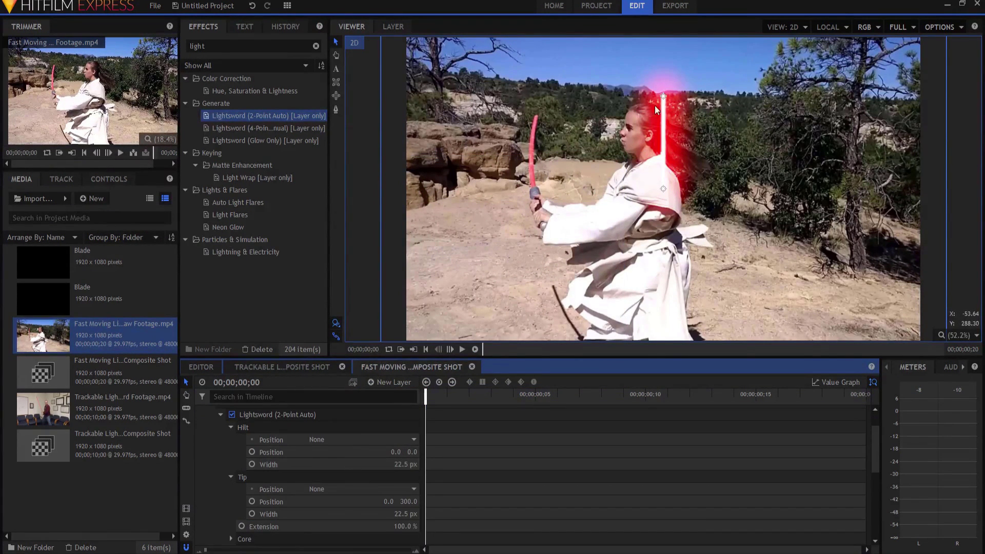
Step: Line the red blade up with the prop sword: hilt at -444.0, 13.0, tip at -444.0, 244.6
{"action": "left_click_drag", "start_coordinate": [661, 97], "coordinate": [660, 98]}
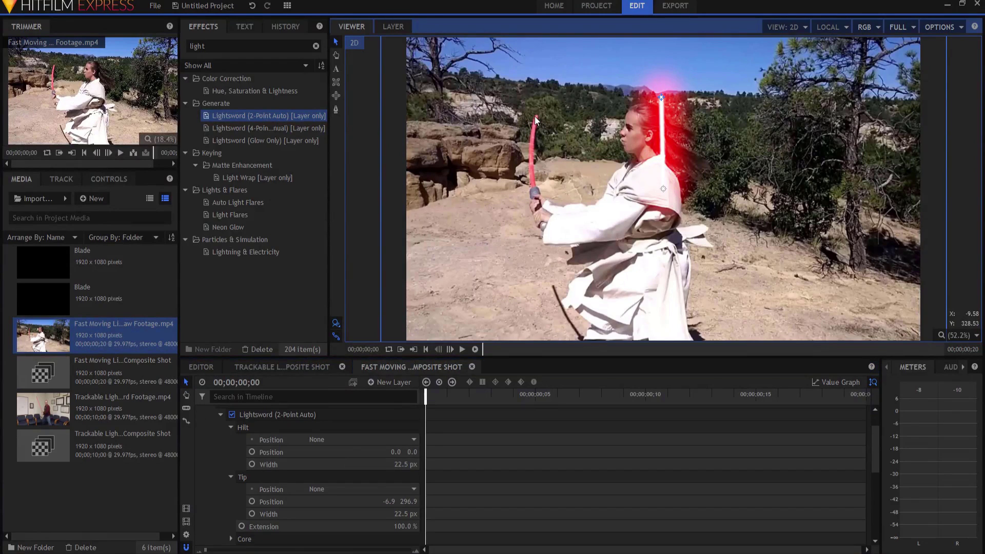
{"action": "left_click_drag", "start_coordinate": [534, 117], "coordinate": [531, 112]}
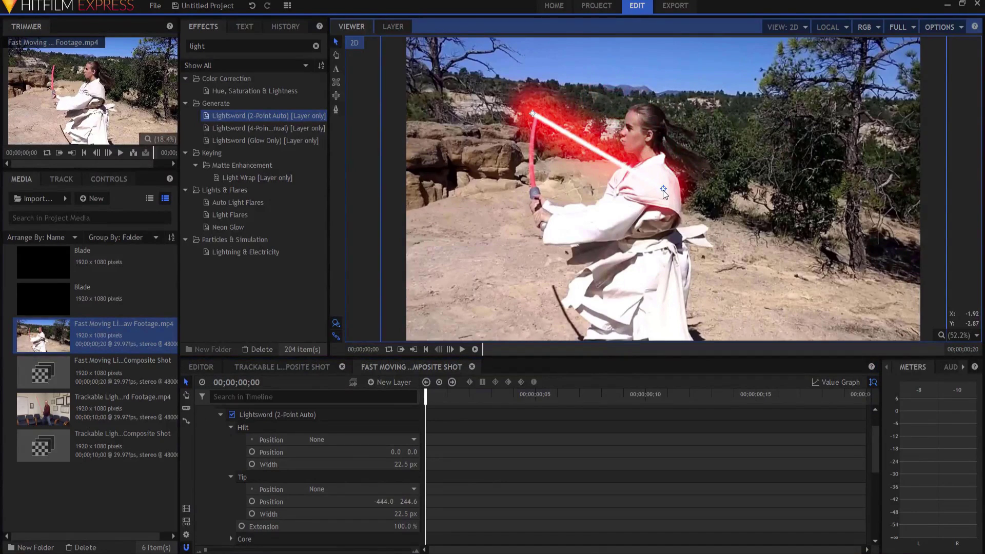
{"action": "left_click", "coordinate": [527, 190]}
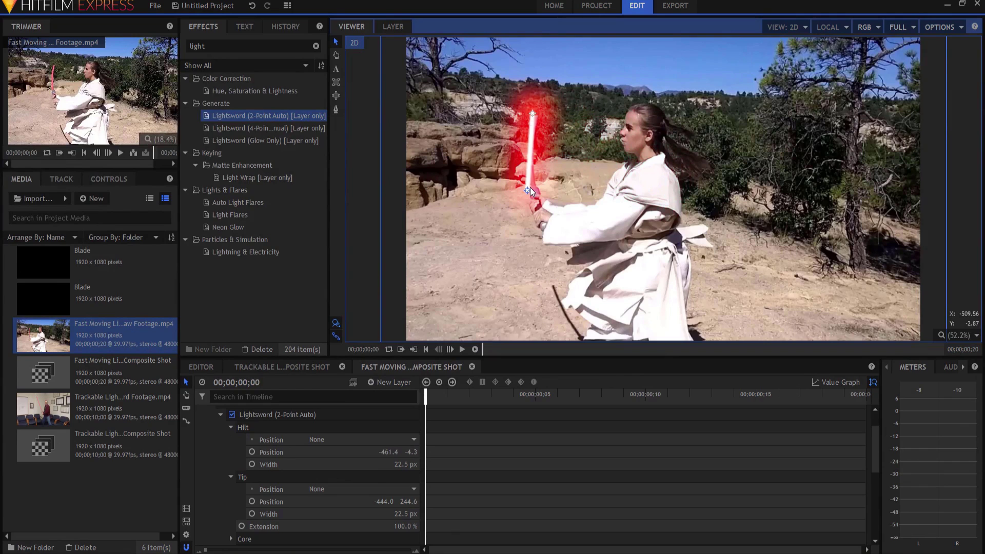
{"action": "left_click_drag", "start_coordinate": [532, 186], "coordinate": [532, 184]}
{"action": "left_click", "coordinate": [251, 501]}
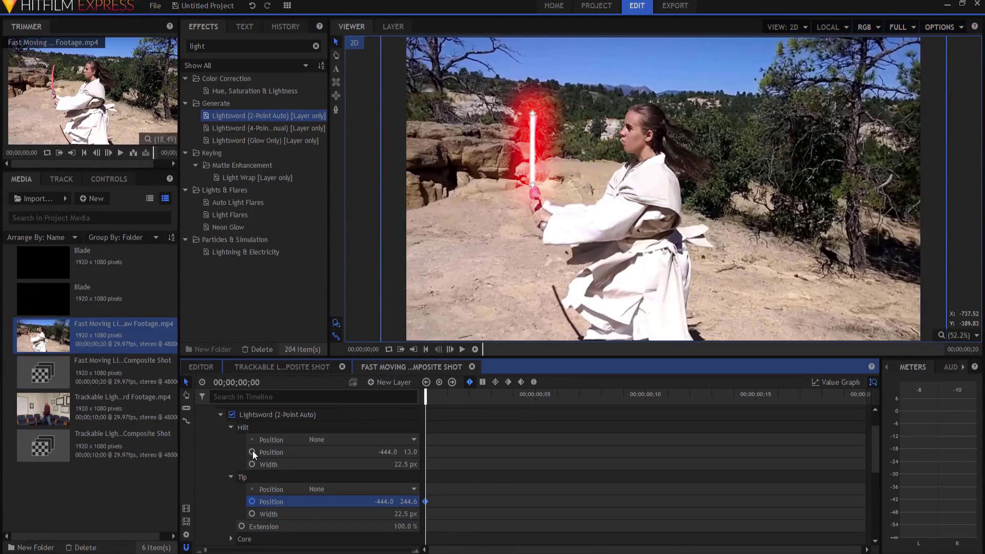
Step: Key the hilt position, then on frame 1 move the hilt and tip onto the prop sword
{"action": "left_click", "coordinate": [252, 451]}
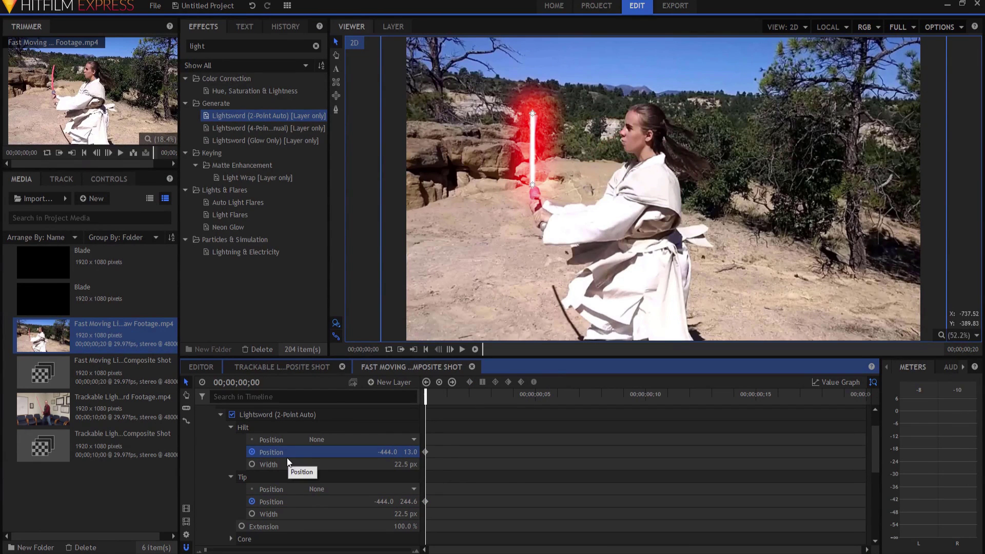
{"action": "key", "text": "Right"}
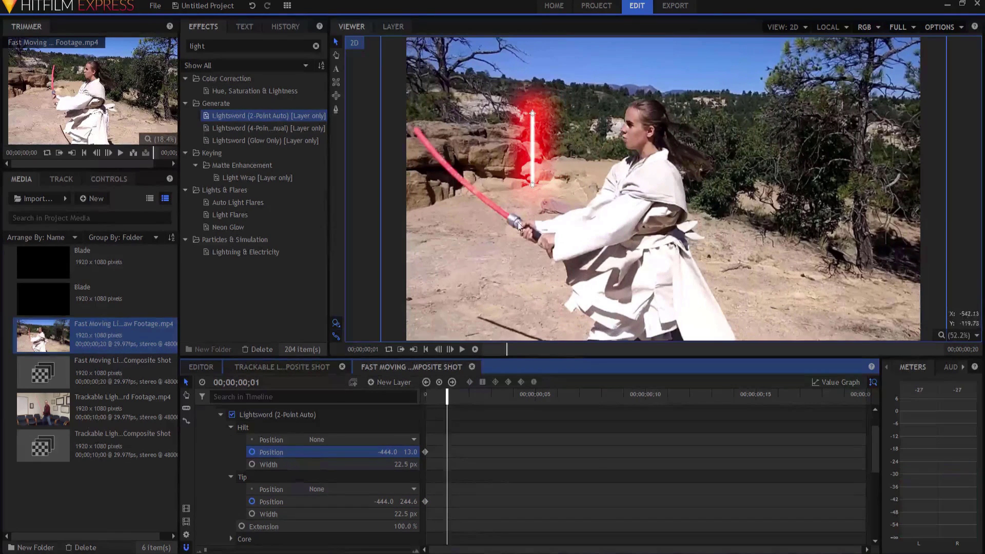
{"action": "left_click", "coordinate": [531, 187]}
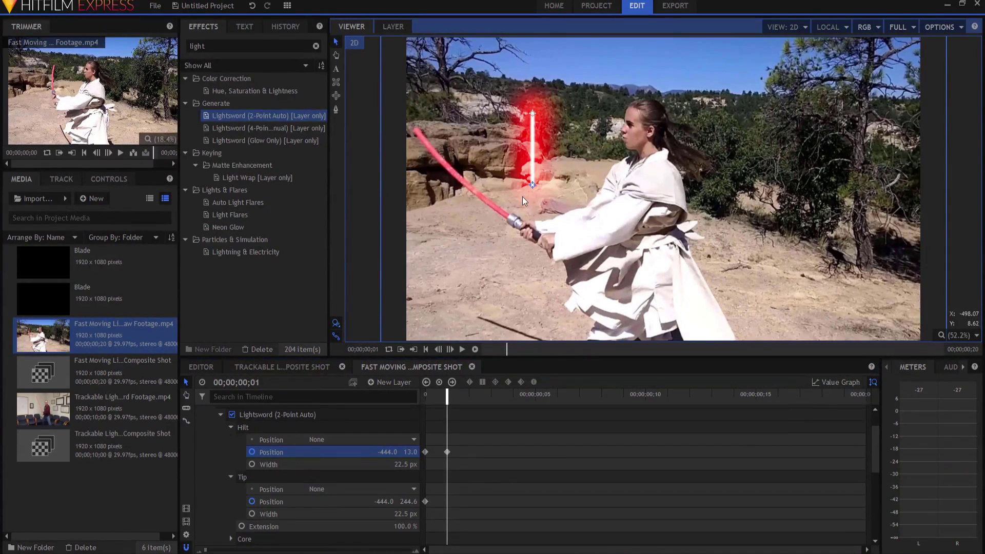
{"action": "left_click_drag", "start_coordinate": [509, 223], "coordinate": [506, 219]}
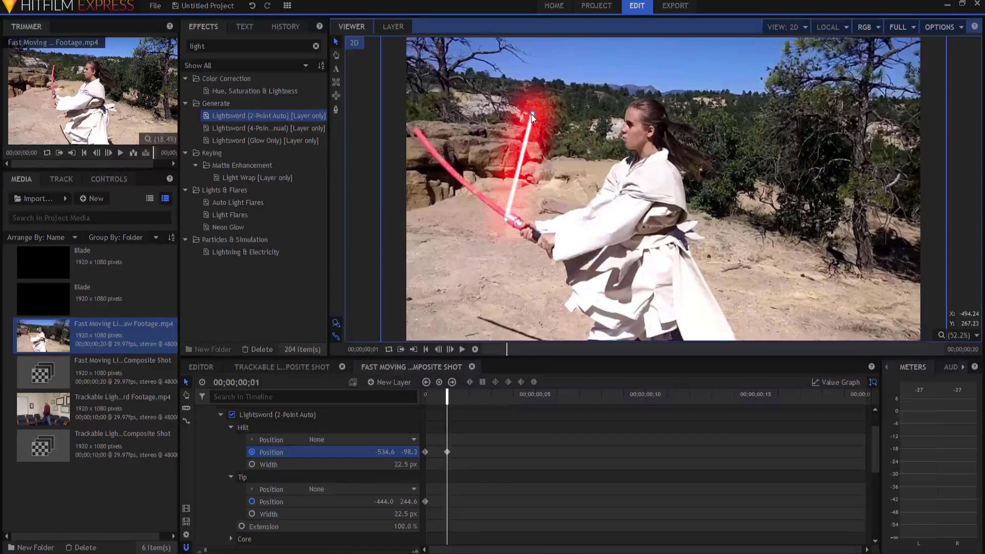
{"action": "left_click_drag", "start_coordinate": [531, 113], "coordinate": [527, 113]}
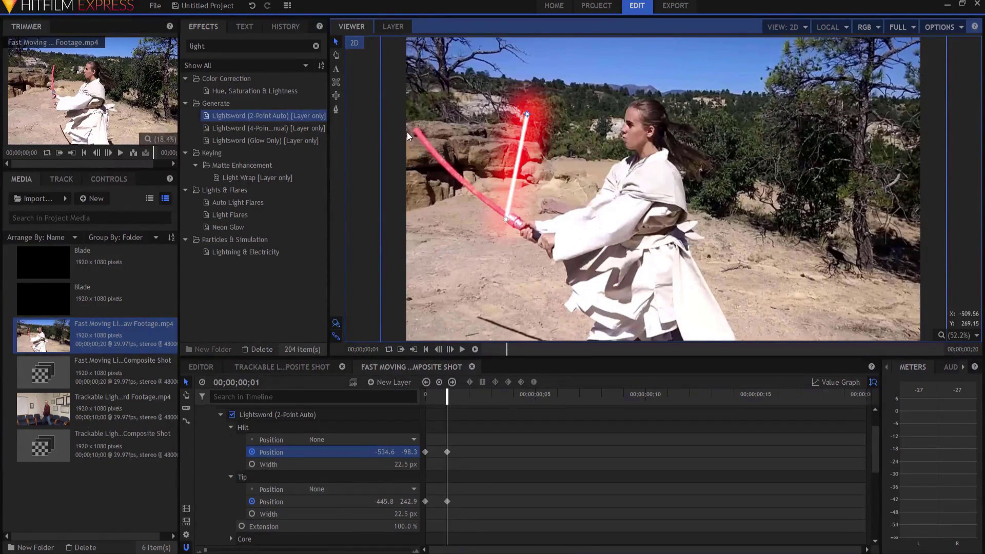
{"action": "left_click_drag", "start_coordinate": [407, 131], "coordinate": [410, 132]}
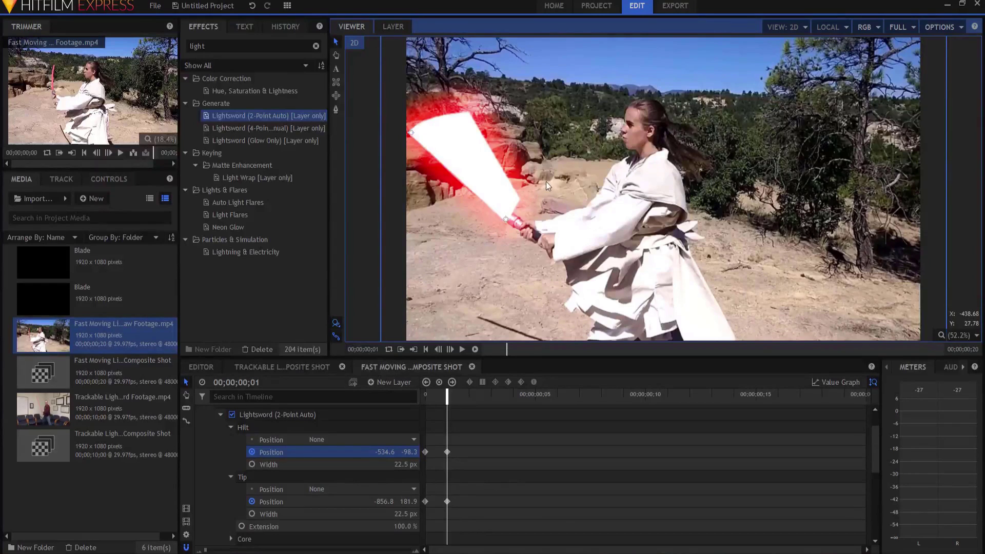
Step: On frame 2 move hilt to -539.8, -187.2 and tip to -933.4, -122.7, then check
{"action": "key", "text": "Right"}
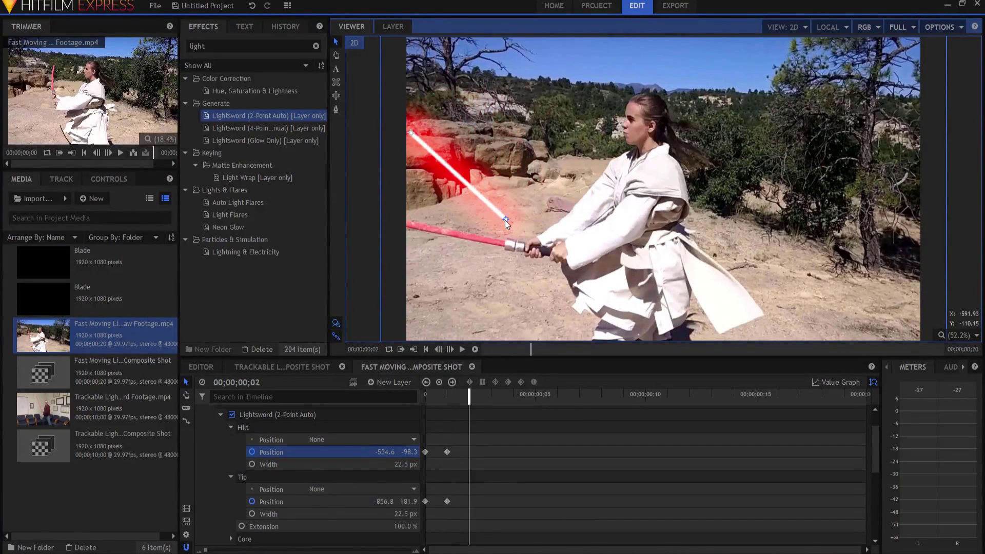
{"action": "left_click_drag", "start_coordinate": [504, 221], "coordinate": [504, 247]}
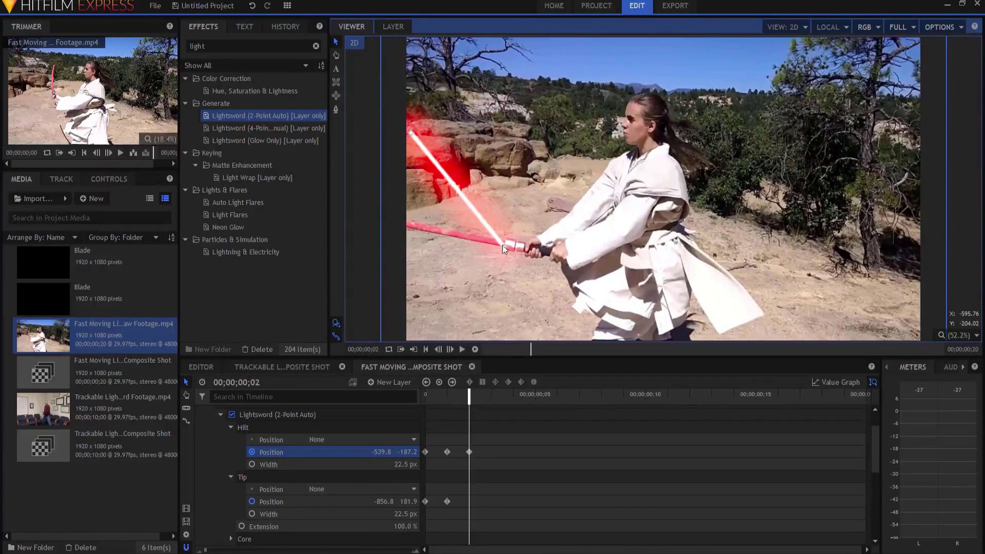
{"action": "left_click", "coordinate": [410, 132]}
{"action": "left_click", "coordinate": [387, 227]}
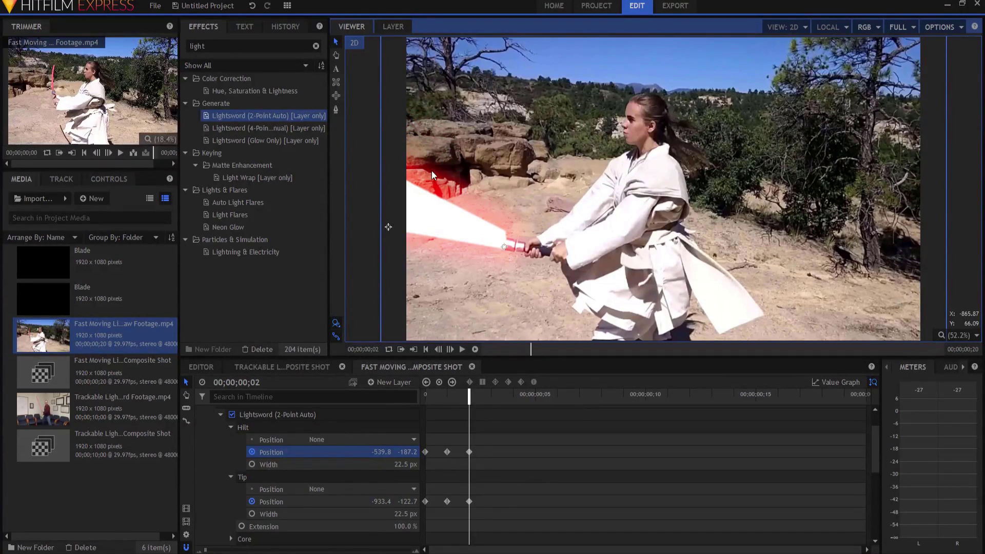
{"action": "key", "text": "Left"}
{"action": "key", "text": "Left"}
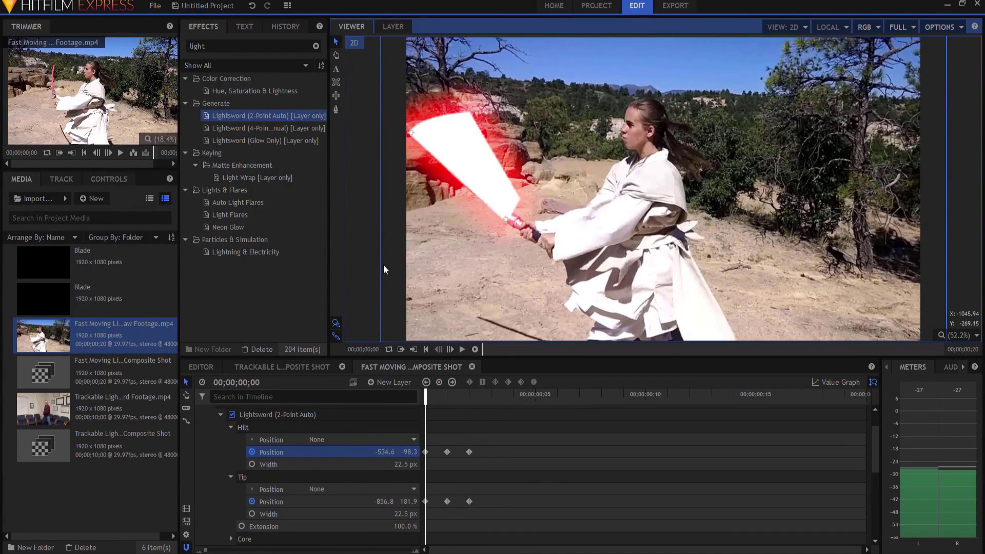
{"action": "key", "text": "Right"}
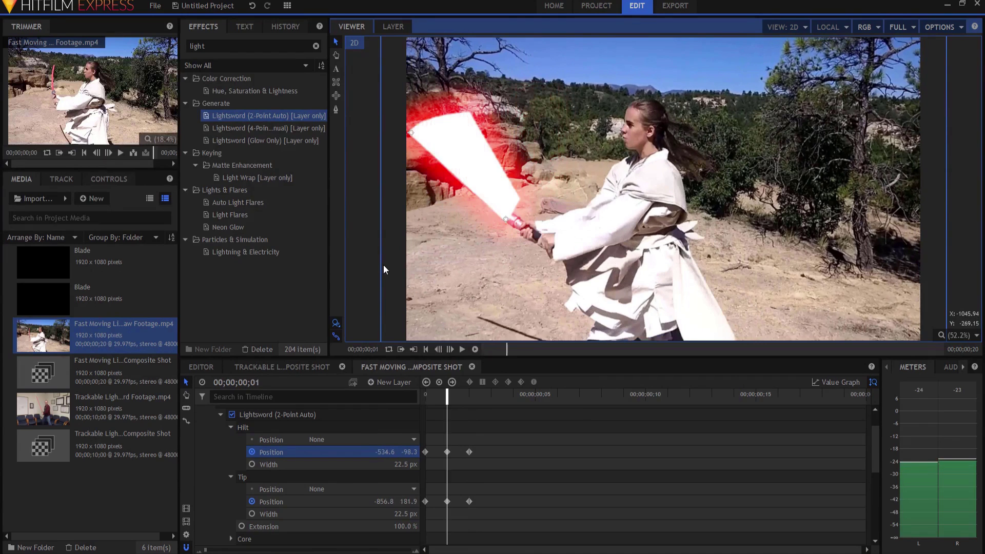
{"action": "key", "text": "Right"}
{"action": "left_click", "coordinate": [265, 126]}
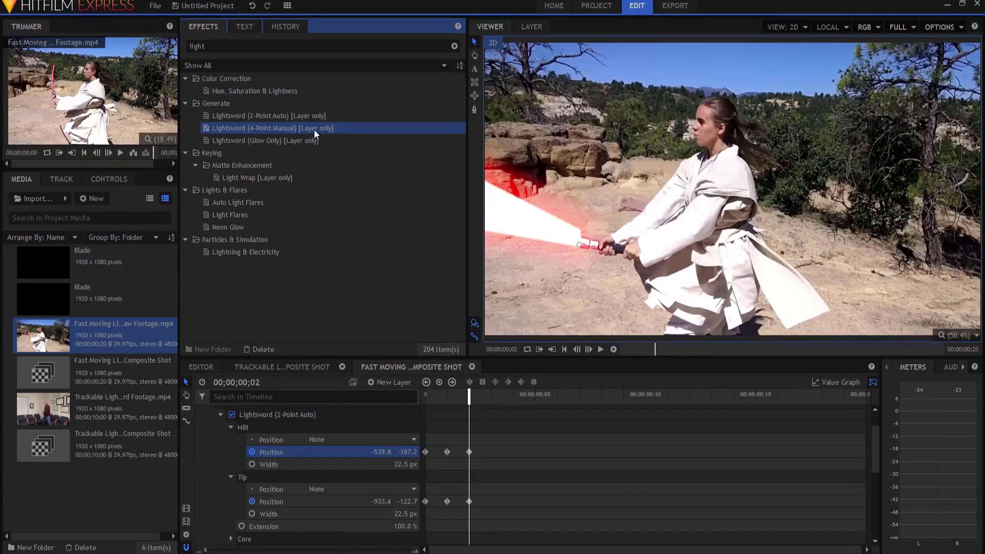
Step: Select the glow-only preset among the Lightsword effects
{"action": "left_click", "coordinate": [245, 139]}
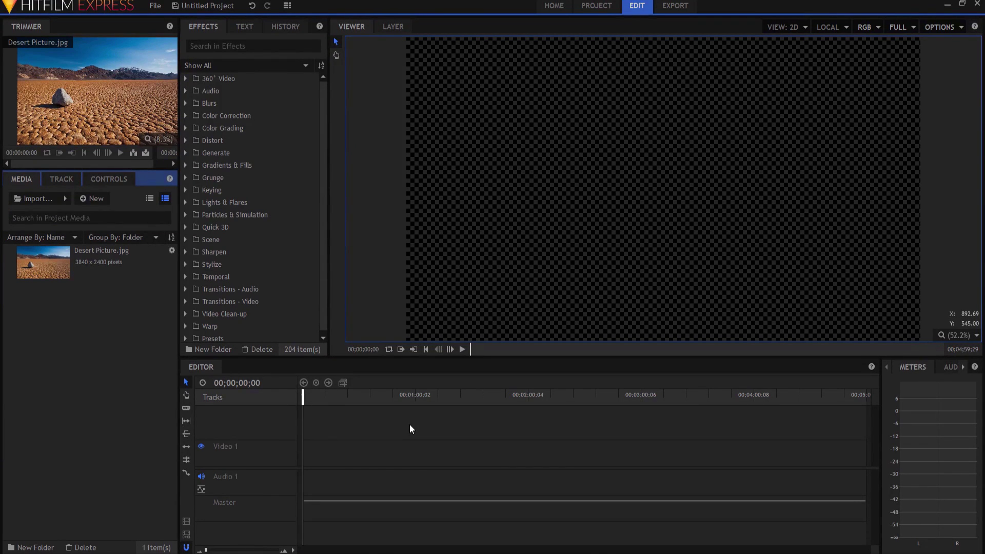
Step: Make a 3840 x 2160 composite shot from Desert Picture.jpg, accepting the default properties
{"action": "right_click", "coordinate": [54, 259]}
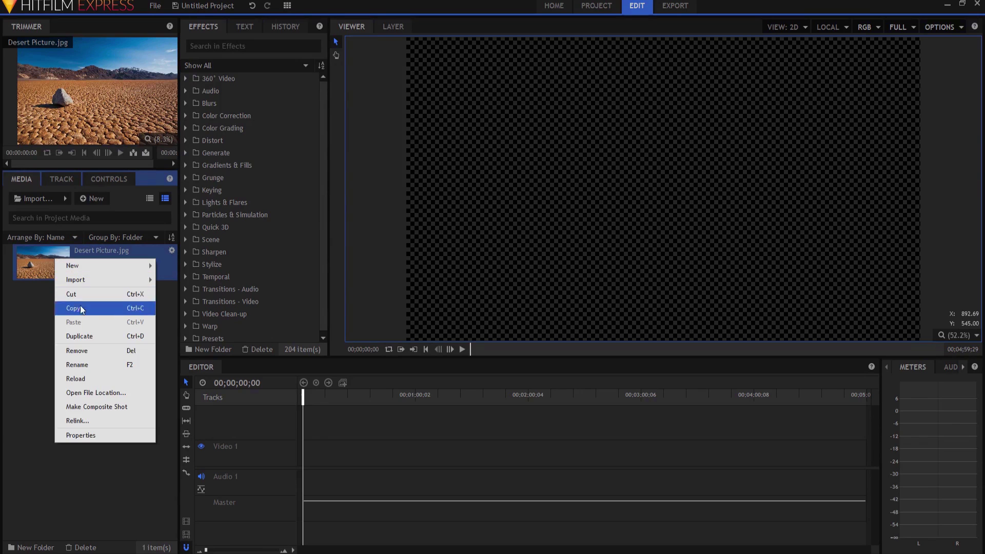
{"action": "left_click", "coordinate": [95, 406]}
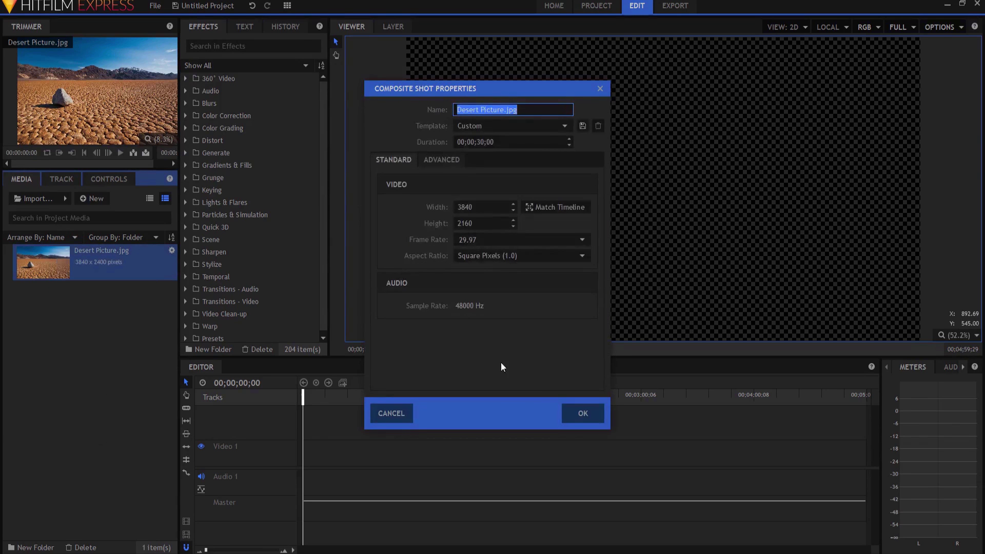
{"action": "left_click", "coordinate": [581, 411]}
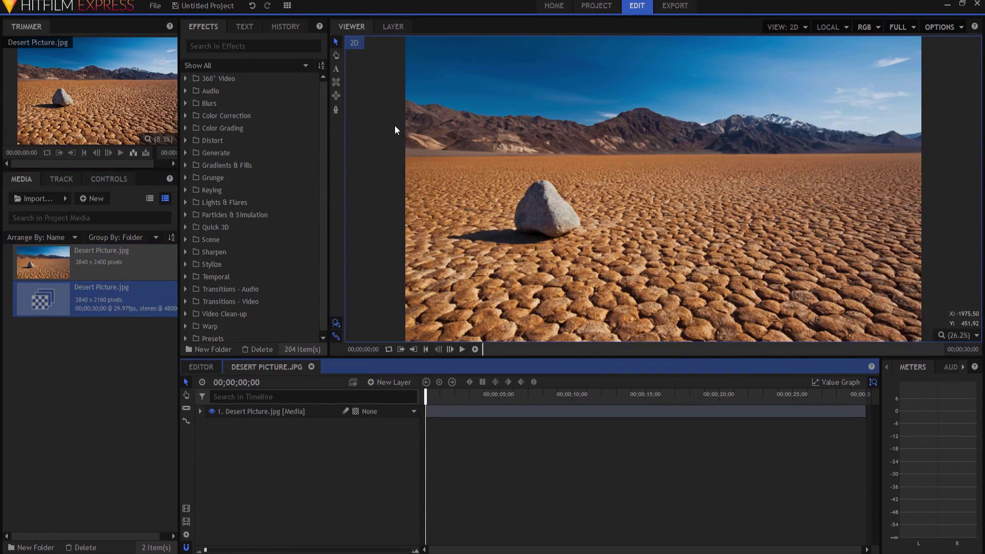
{"action": "left_click", "coordinate": [241, 47]}
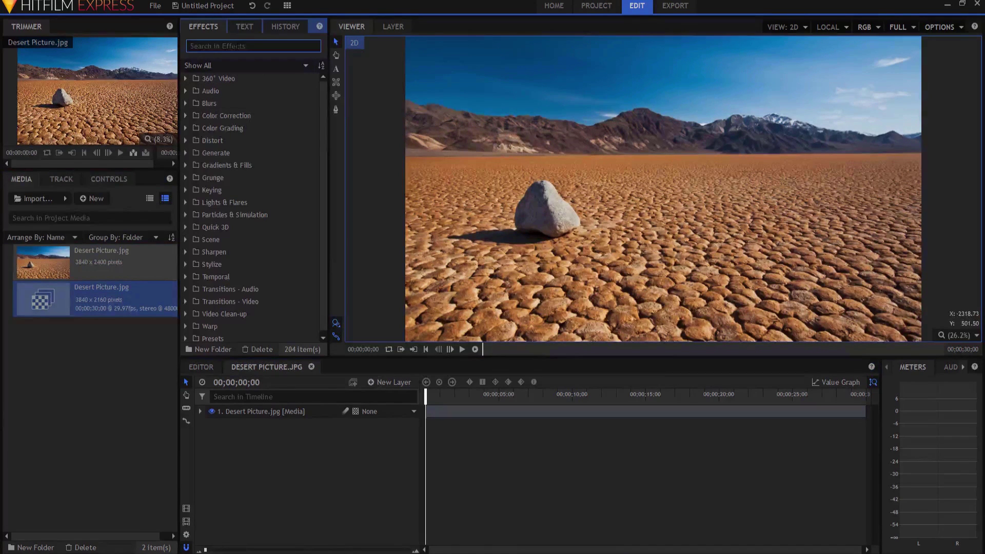
Step: Apply Heat Distortion (found by searching 'heat') to the desert layer and set Scale to 20
{"action": "type", "text": "heat"}
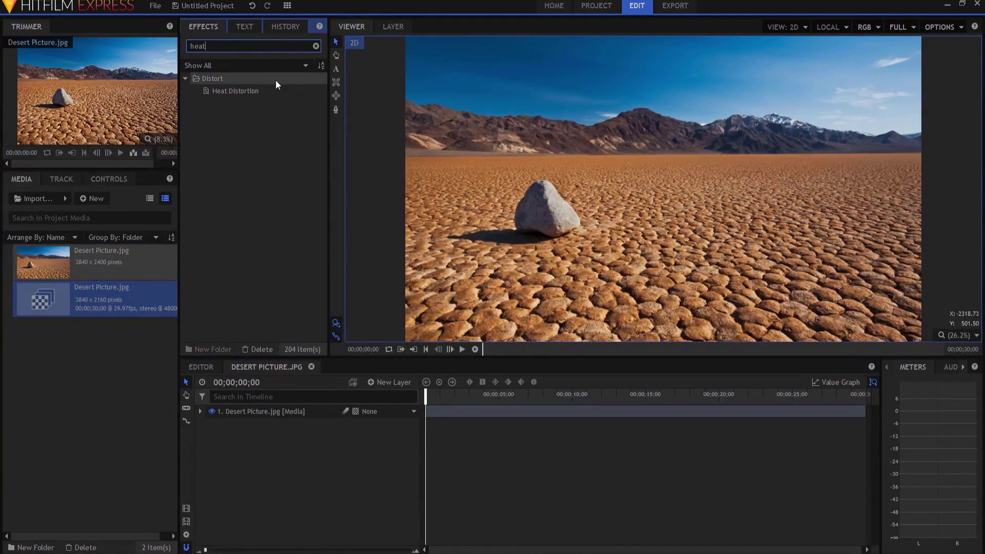
{"action": "left_click_drag", "start_coordinate": [260, 90], "coordinate": [272, 410]}
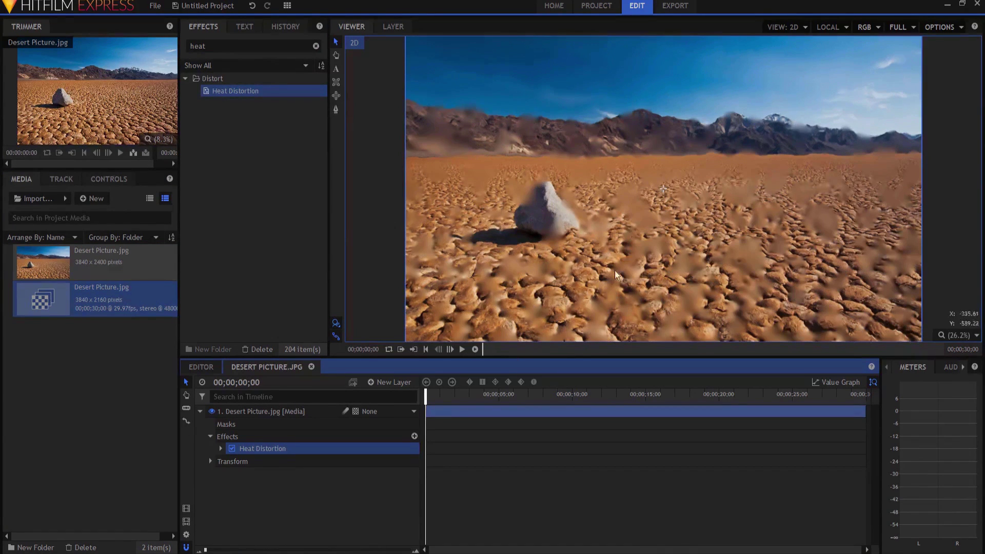
{"action": "left_click", "coordinate": [221, 448]}
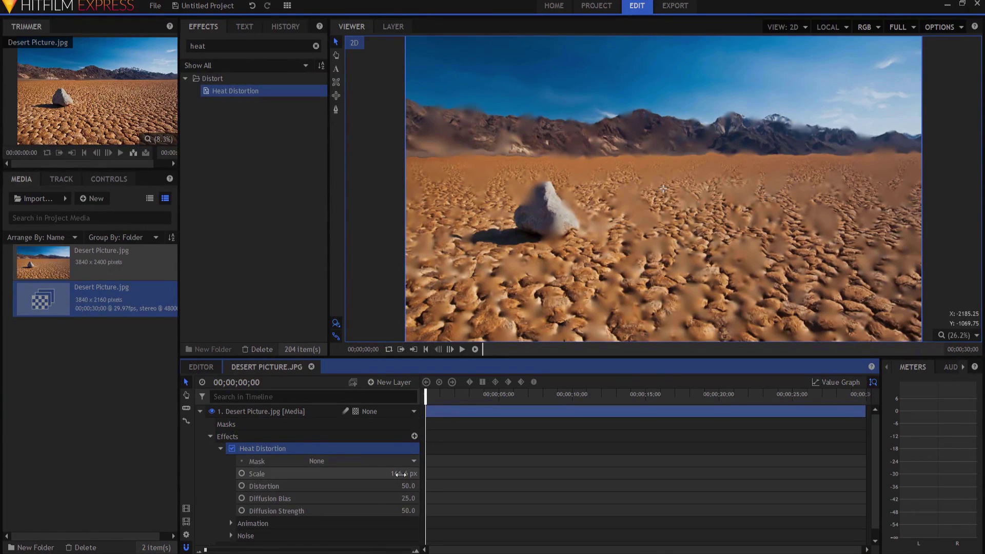
{"action": "left_click", "coordinate": [400, 474]}
{"action": "type", "text": "20"}
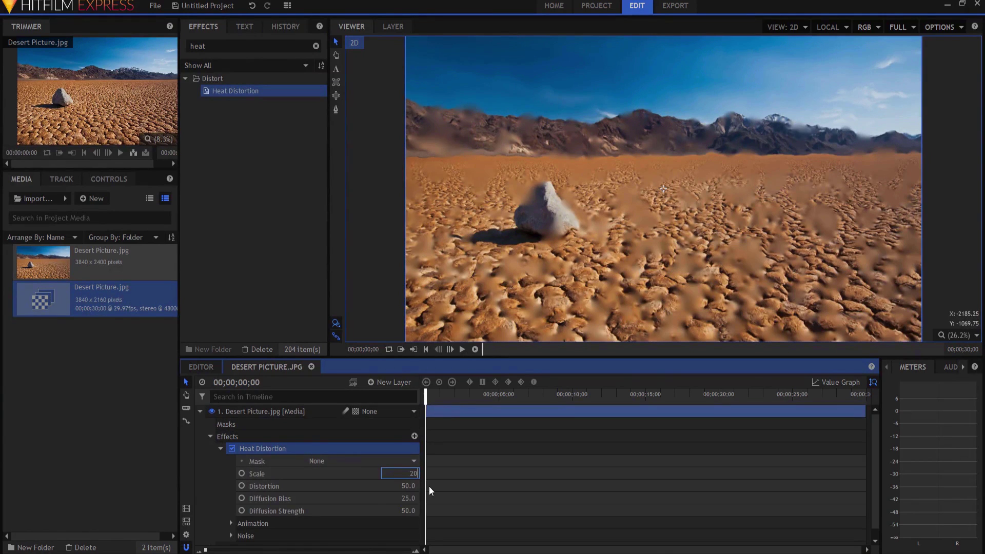
{"action": "key", "text": "Return"}
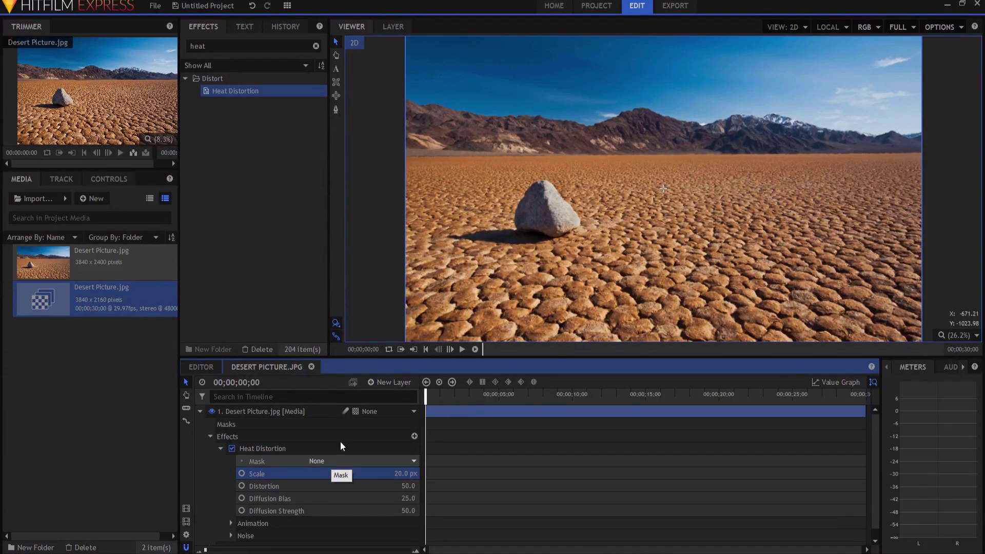
Step: Add a black plane layer, shift it upward, and place it below the desert picture layer
{"action": "left_click", "coordinate": [386, 382]}
{"action": "left_click", "coordinate": [385, 396]}
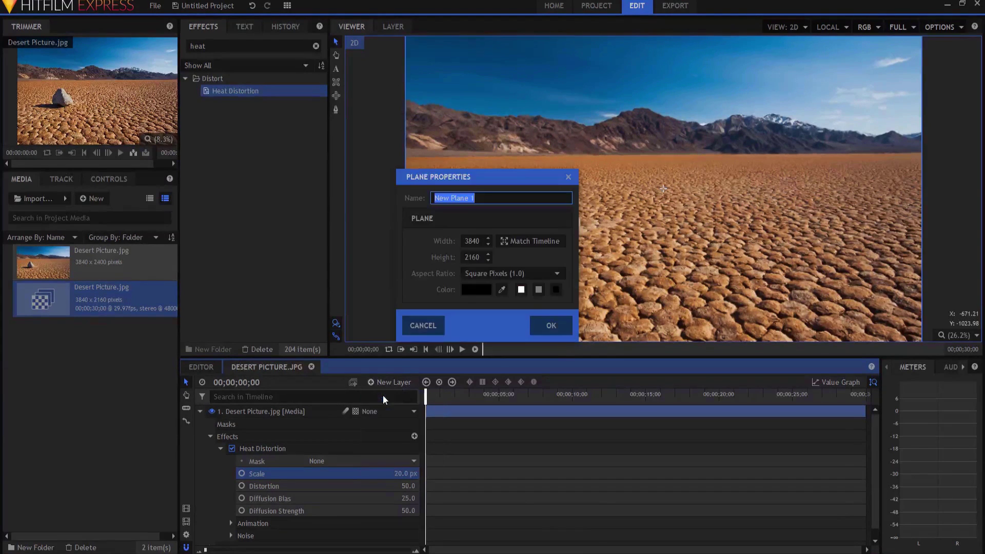
{"action": "left_click", "coordinate": [550, 330]}
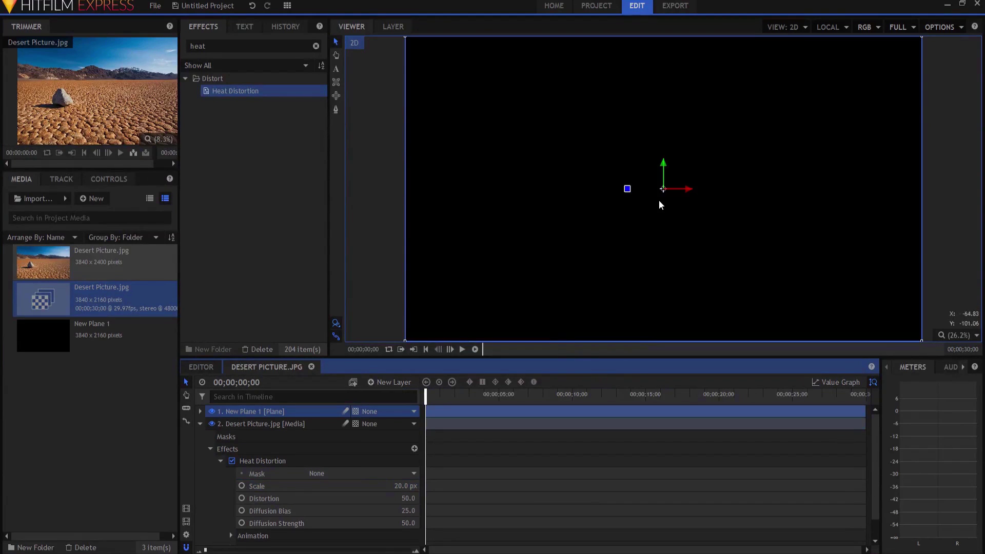
{"action": "scroll", "coordinate": [659, 200], "scroll_direction": "down", "scroll_amount": 3}
{"action": "left_click", "coordinate": [658, 171]}
{"action": "left_click_drag", "start_coordinate": [658, 171], "coordinate": [651, 98]}
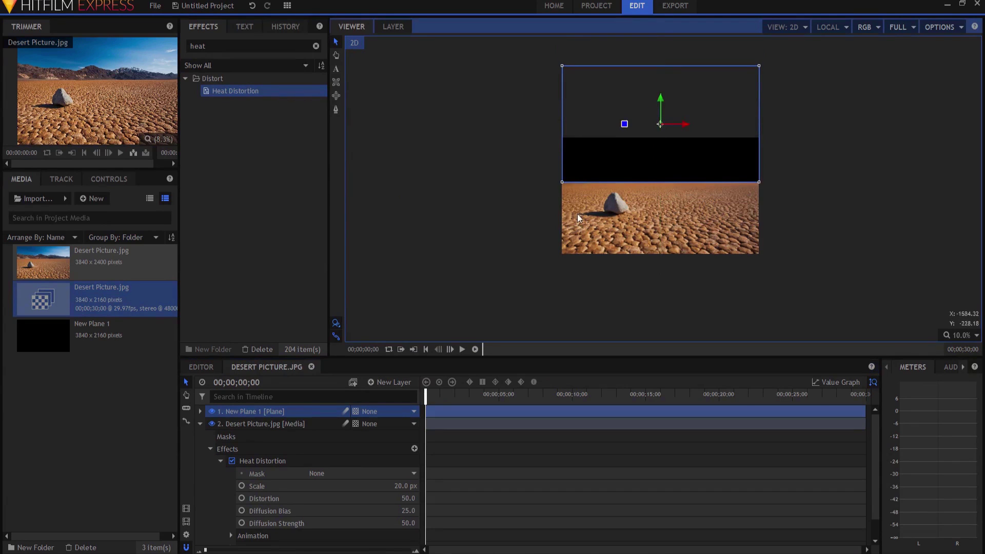
{"action": "left_click", "coordinate": [200, 424]}
{"action": "left_click_drag", "start_coordinate": [236, 443], "coordinate": [206, 427]}
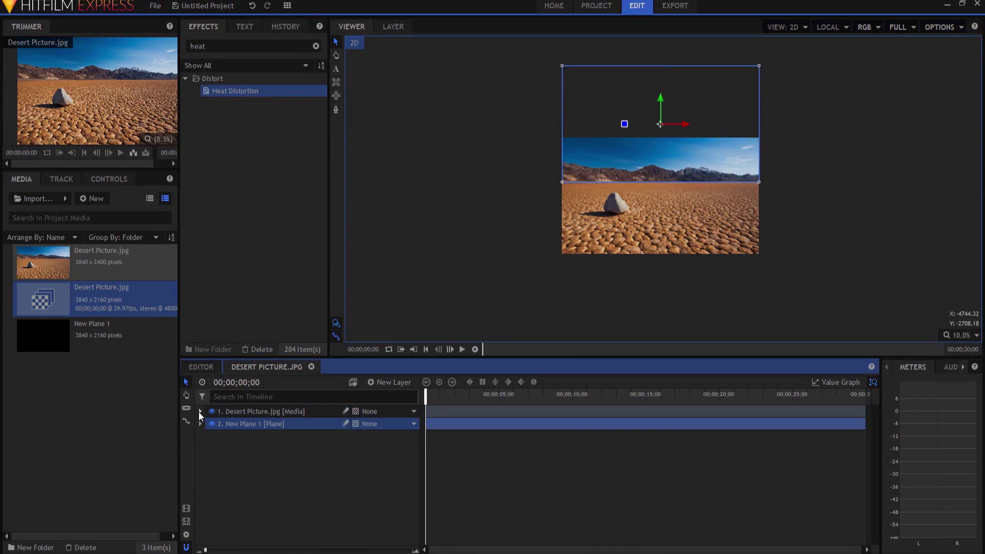
Step: Review the Heat Distortion mask options, then set the viewer zoom to Fit
{"action": "left_click", "coordinate": [201, 411]}
{"action": "left_click", "coordinate": [329, 460]}
{"action": "left_click", "coordinate": [338, 485]}
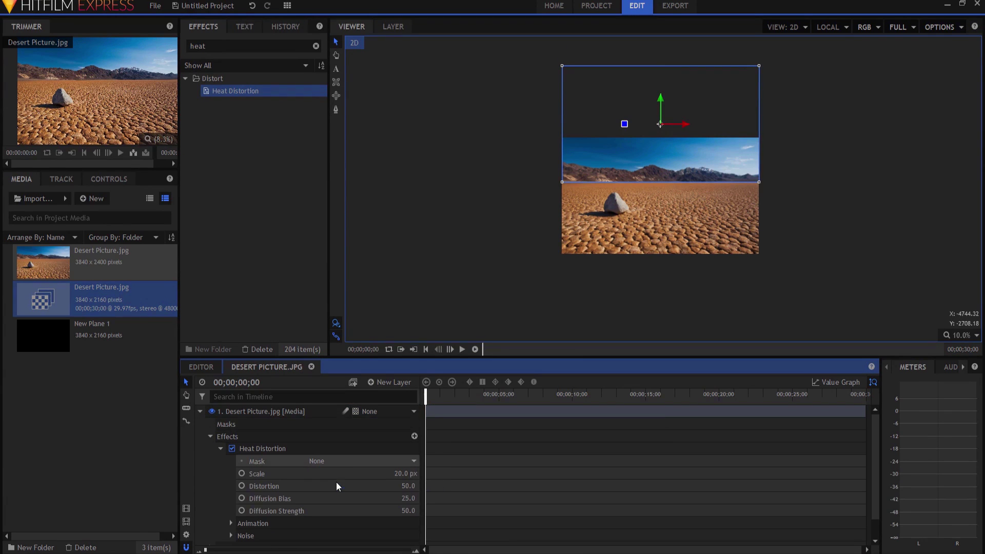
{"action": "left_click", "coordinate": [961, 336]}
{"action": "left_click", "coordinate": [954, 468]}
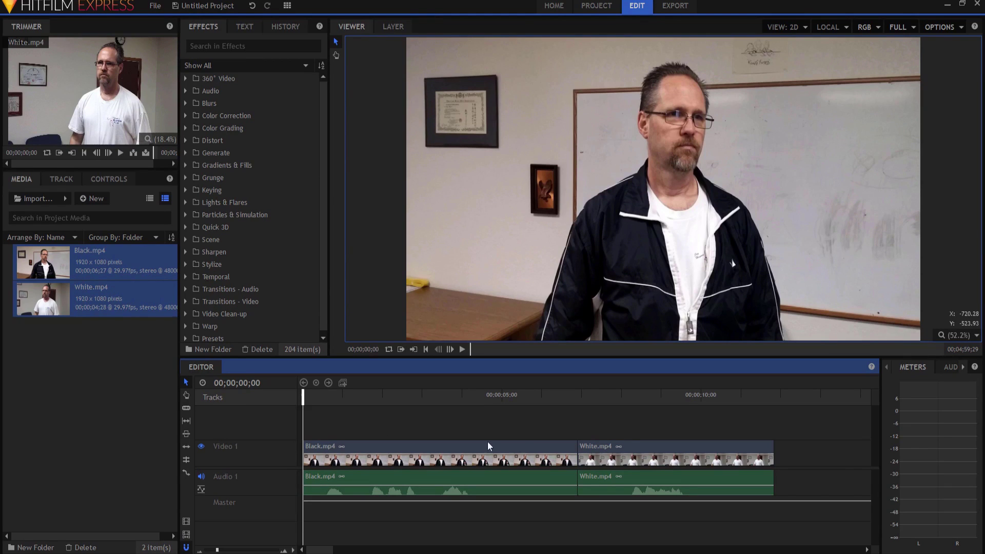
Step: Trim Black.mp4's end and White.mp4's start, then extend White.mp4's audio earlier as a J-cut
{"action": "left_click_drag", "start_coordinate": [568, 451], "coordinate": [425, 448]}
{"action": "left_click_drag", "start_coordinate": [578, 451], "coordinate": [433, 455]}
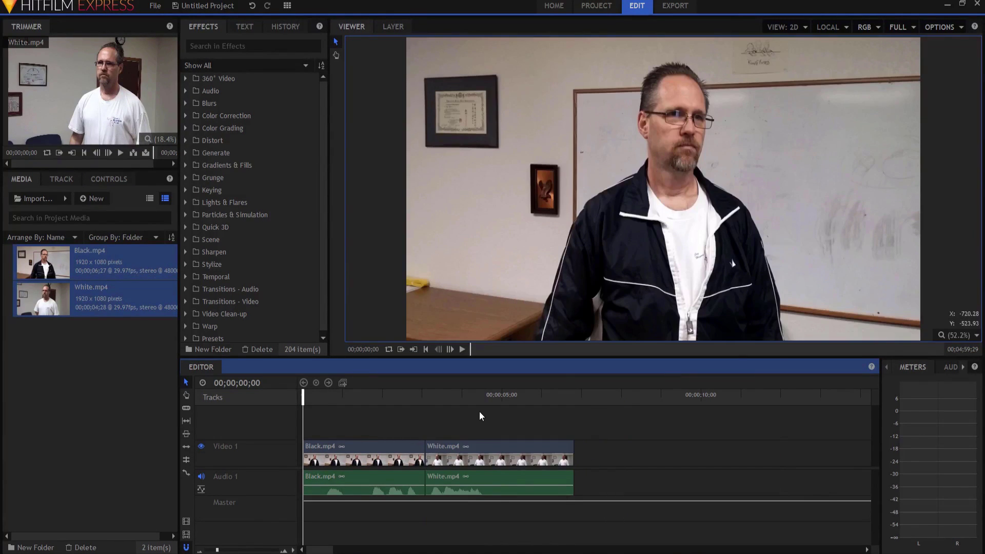
{"action": "left_click", "coordinate": [436, 481]}
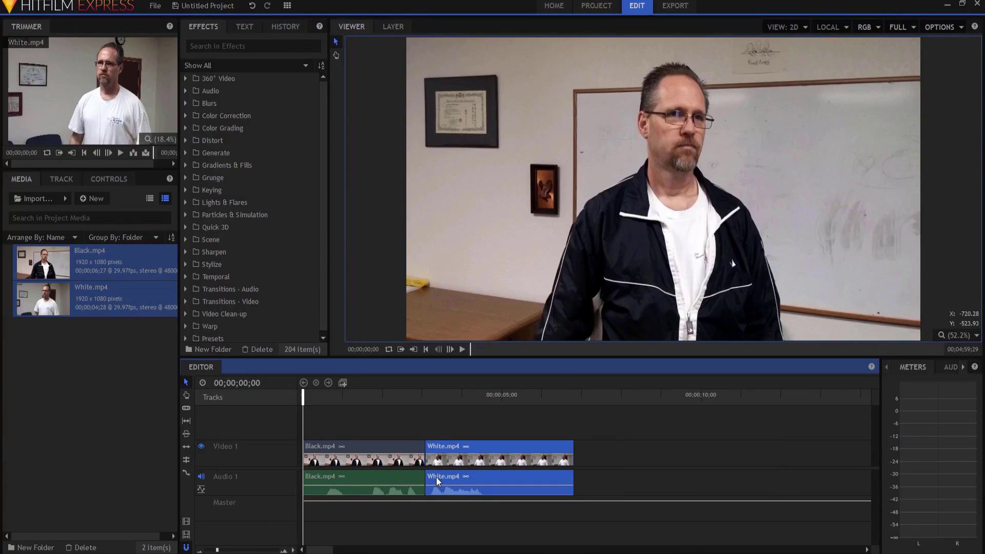
{"action": "left_click_drag", "start_coordinate": [428, 483], "coordinate": [394, 481]}
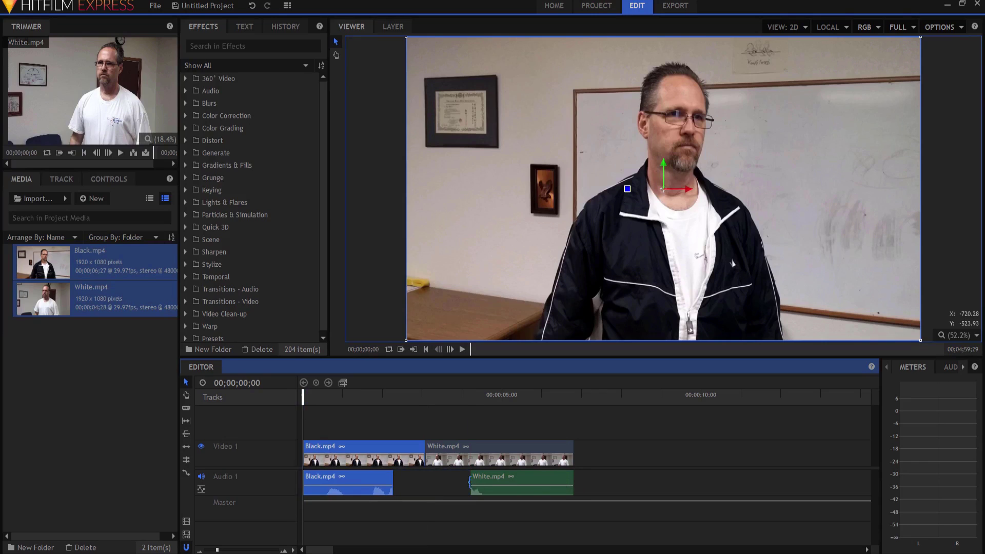
{"action": "left_click_drag", "start_coordinate": [465, 481], "coordinate": [395, 481]}
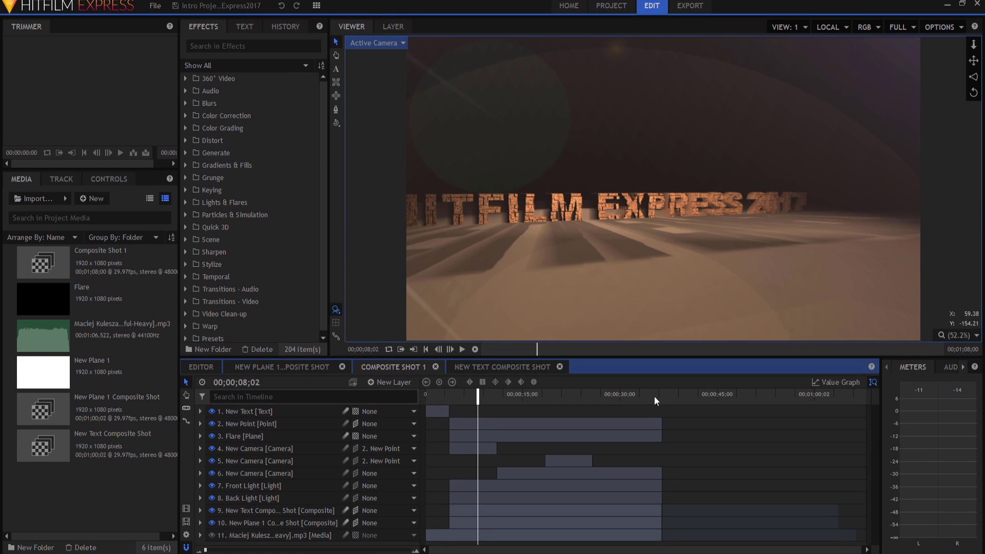
Step: Send Composite Shot 1 to the export queue and view the queue
{"action": "left_click", "coordinate": [186, 508]}
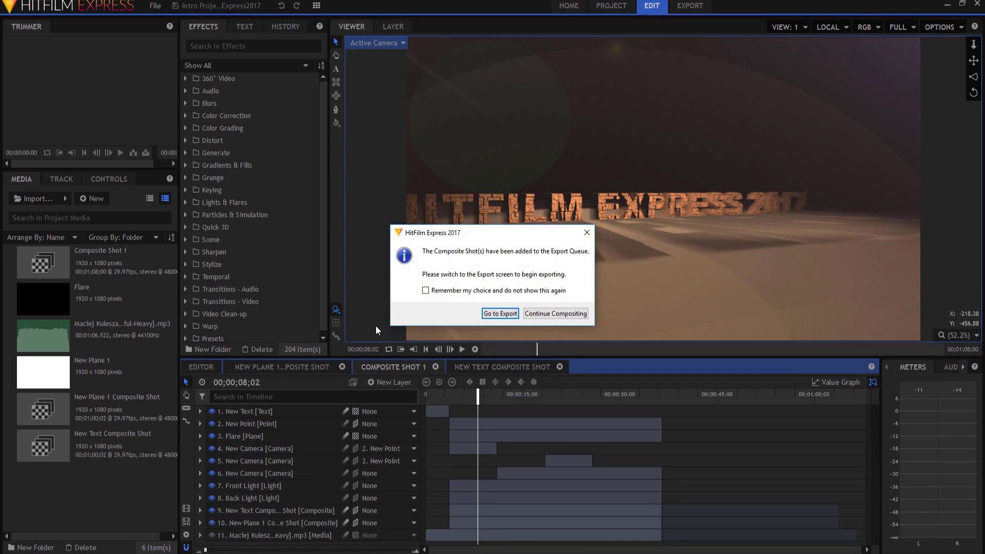
{"action": "left_click", "coordinate": [500, 313]}
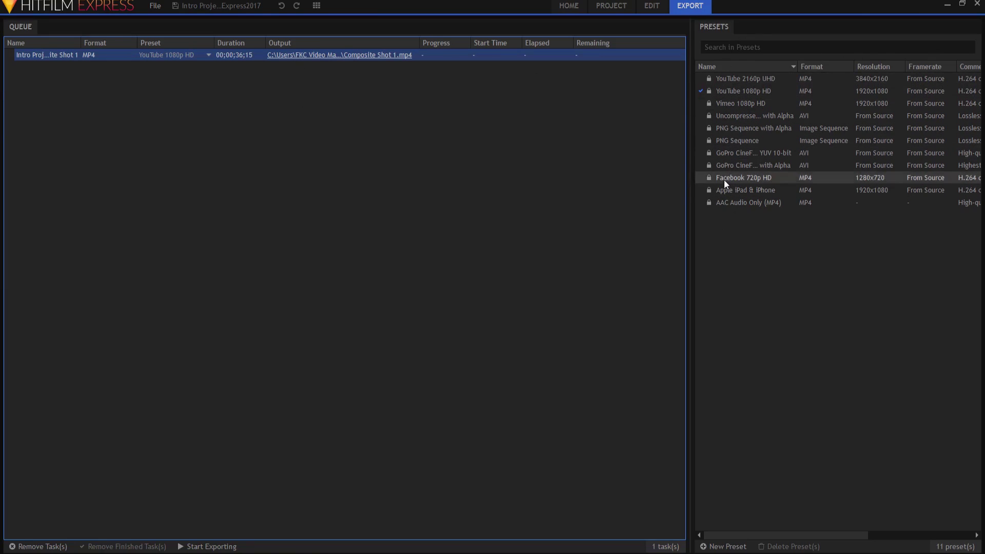
Step: Set the first task to YouTube 2160p UHD and a duplicate to YouTube 1080p HD
{"action": "left_click", "coordinate": [179, 55]}
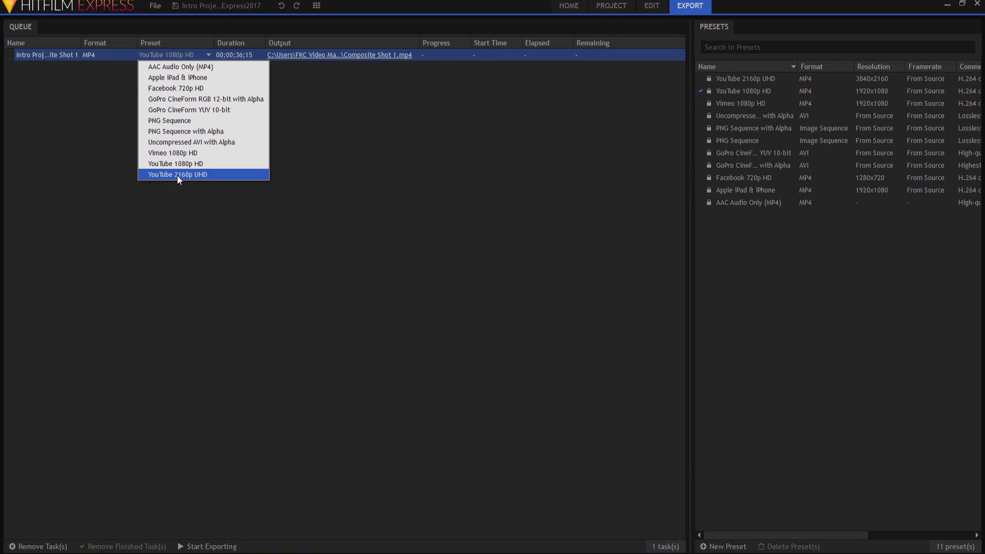
{"action": "left_click", "coordinate": [178, 174]}
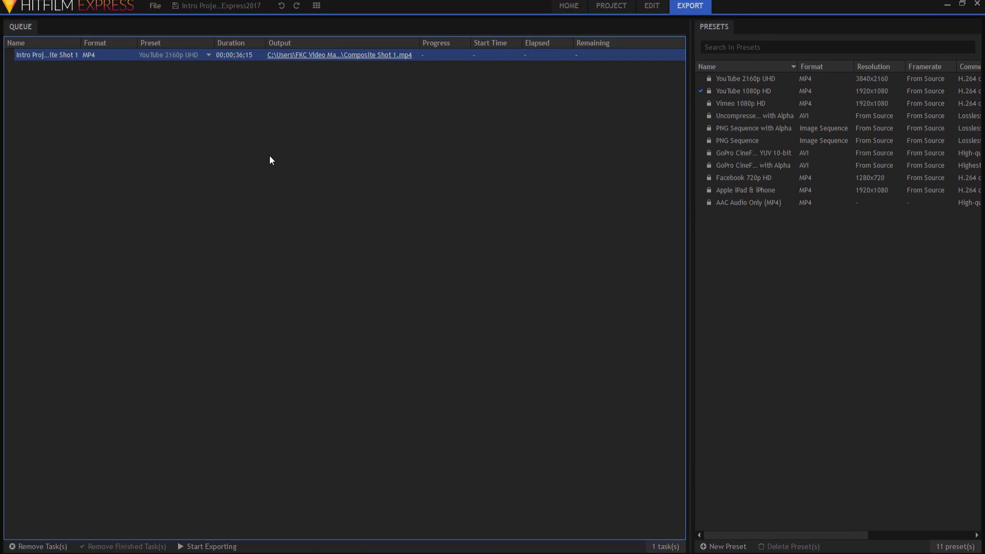
{"action": "right_click", "coordinate": [244, 57]}
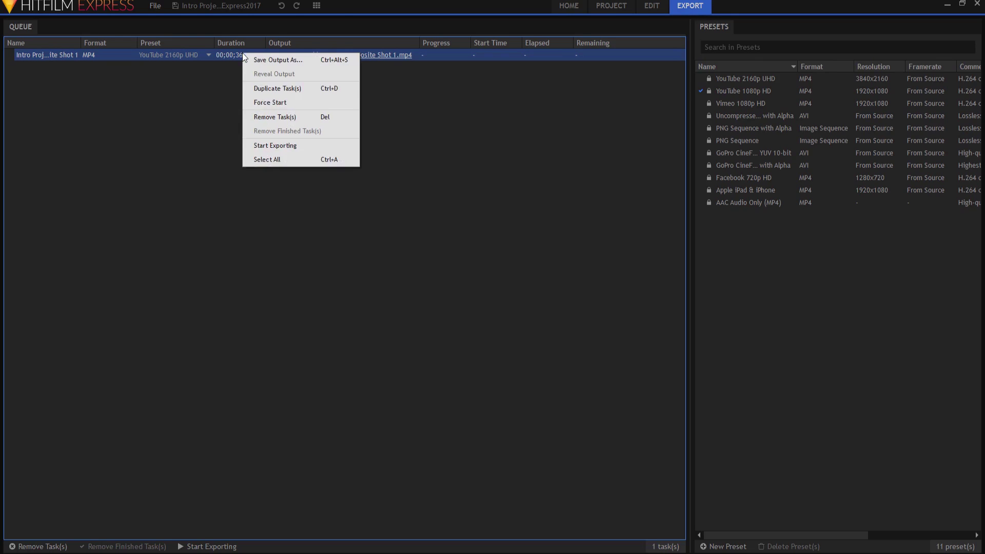
{"action": "left_click", "coordinate": [260, 88]}
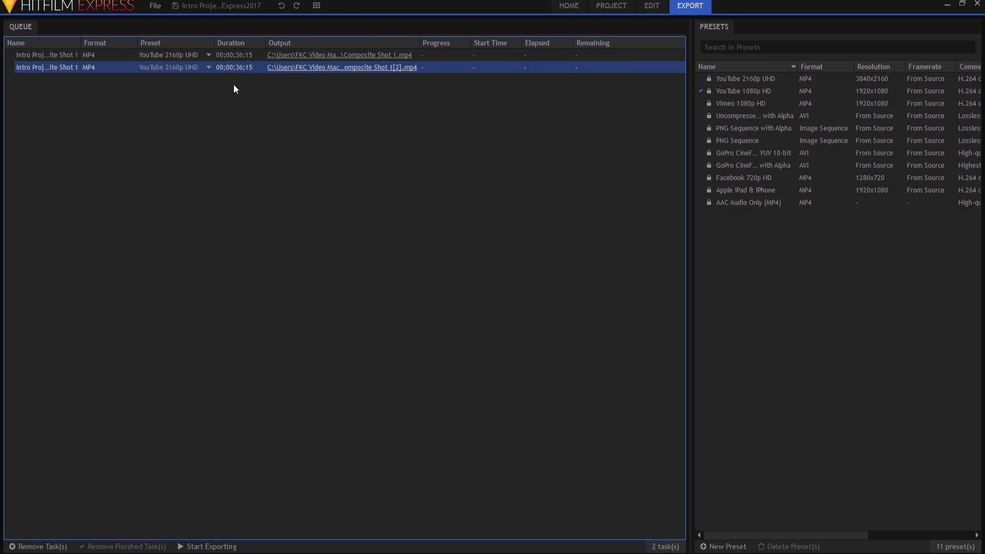
{"action": "left_click", "coordinate": [186, 68]}
{"action": "left_click", "coordinate": [178, 177]}
Step: Duplicate the task once more and set the third copy to Facebook 720p HD
{"action": "right_click", "coordinate": [236, 67]}
{"action": "left_click", "coordinate": [249, 102]}
{"action": "left_click", "coordinate": [172, 80]}
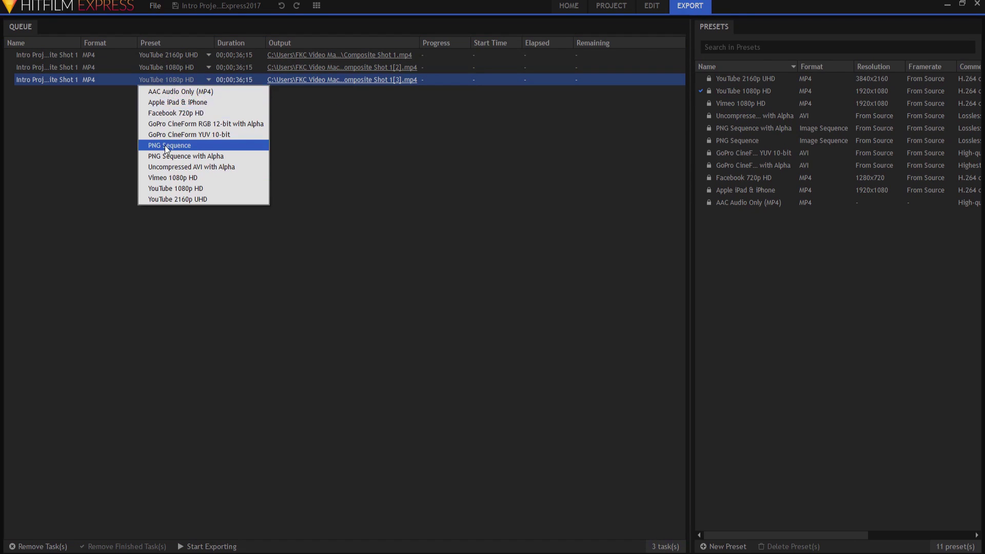
{"action": "left_click", "coordinate": [173, 113]}
{"action": "left_click", "coordinate": [303, 178]}
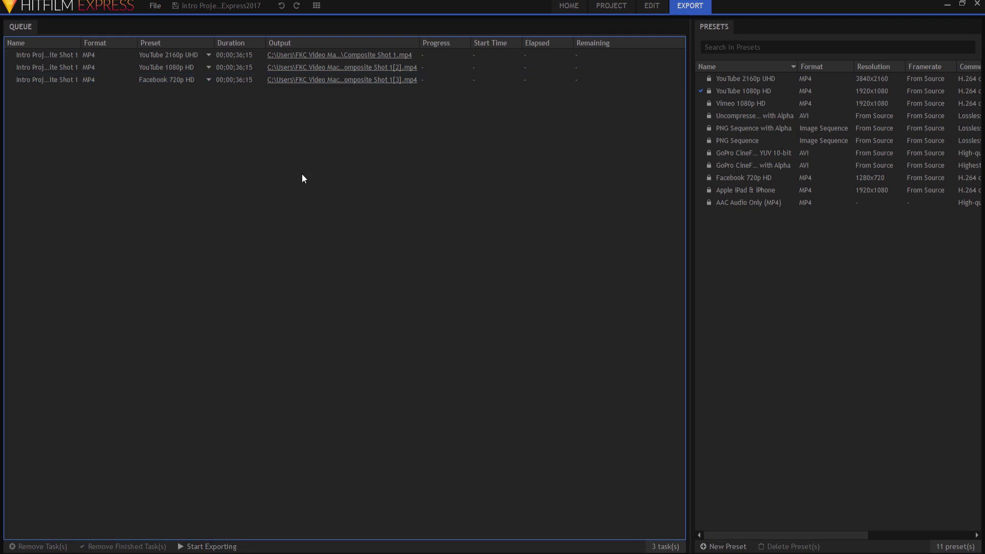
{"action": "left_click", "coordinate": [652, 6]}
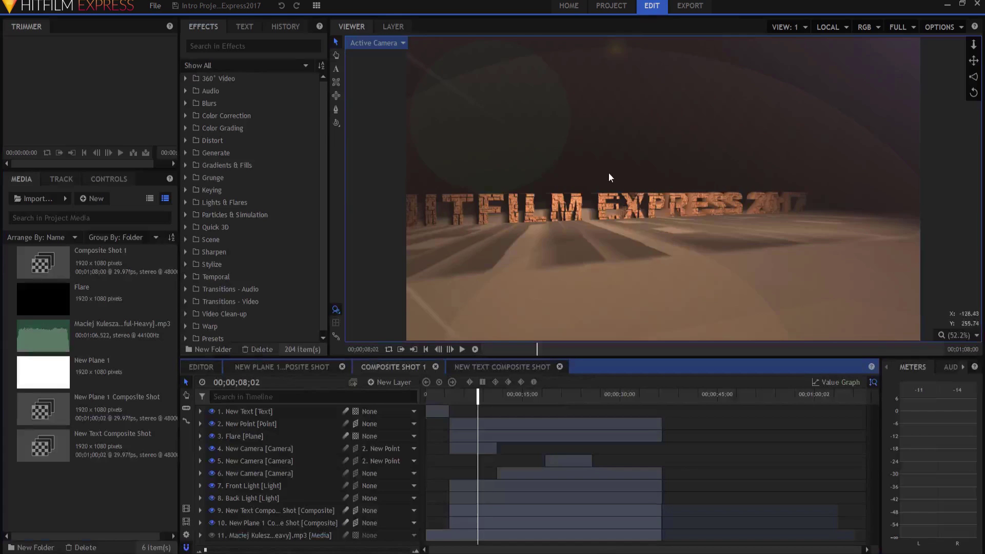
Step: Queue only the 11;02 to 20;19 section (00;00;09;18) of Composite Shot 1 for export
{"action": "left_click", "coordinate": [497, 397]}
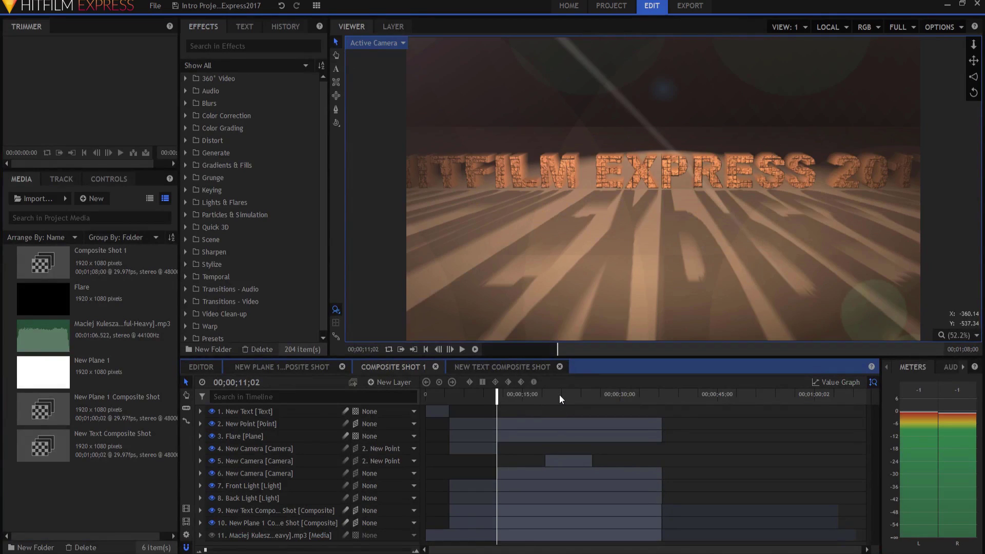
{"action": "left_click", "coordinate": [559, 395]}
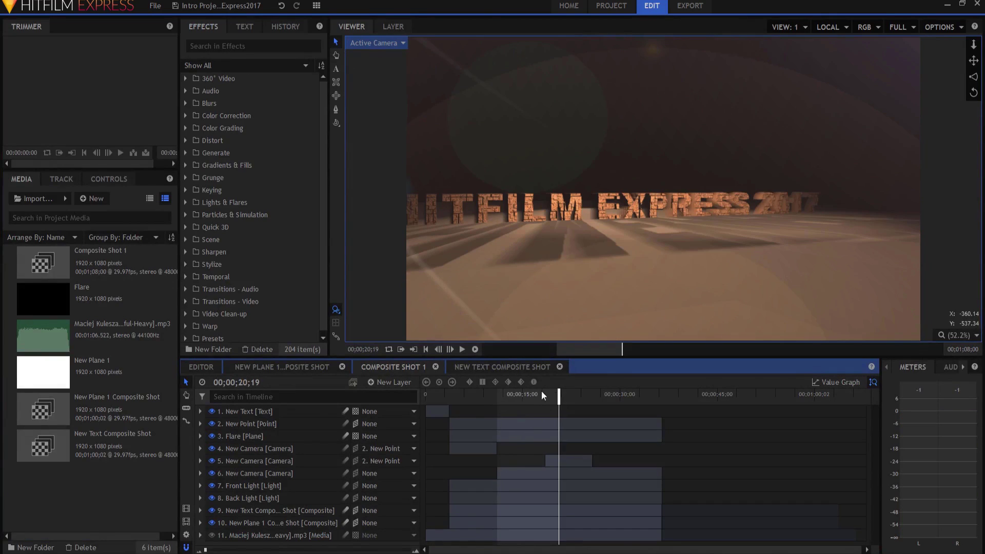
{"action": "left_click", "coordinate": [183, 522]}
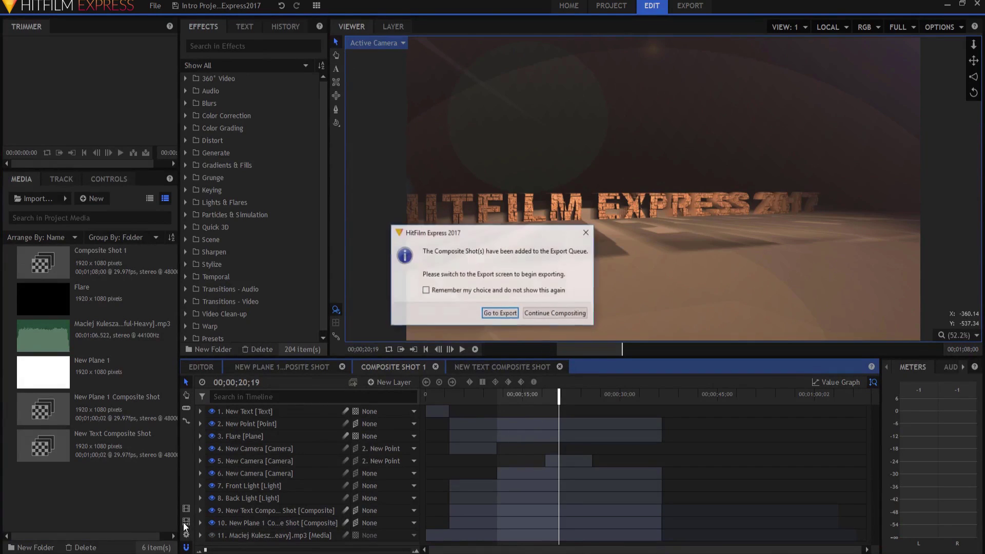
{"action": "left_click", "coordinate": [500, 314]}
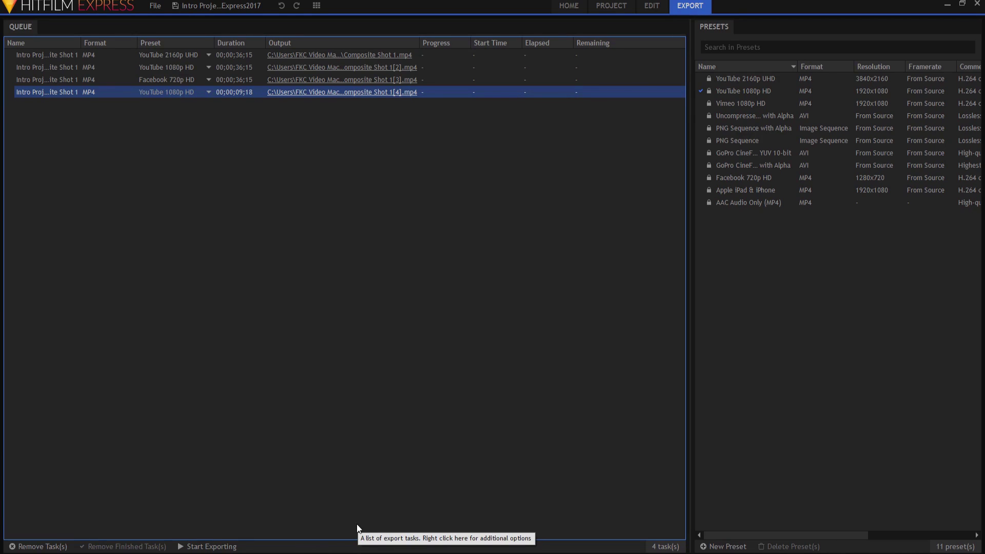
Step: Start rendering the four queued export tasks
{"action": "left_click", "coordinate": [228, 546]}
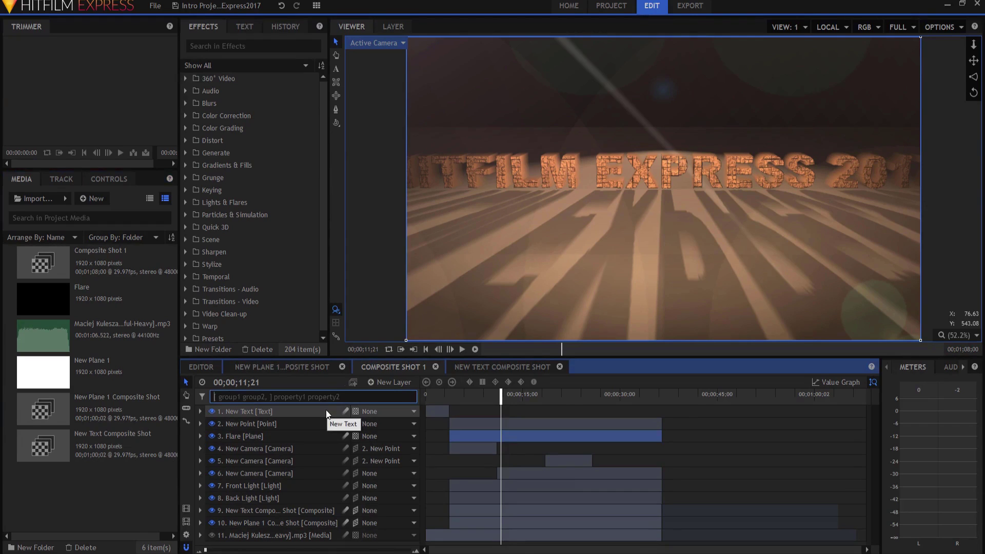
Step: Search the timeline for 'color' and set the Front Light colour to light blue 85/170/255
{"action": "type", "text": "color"}
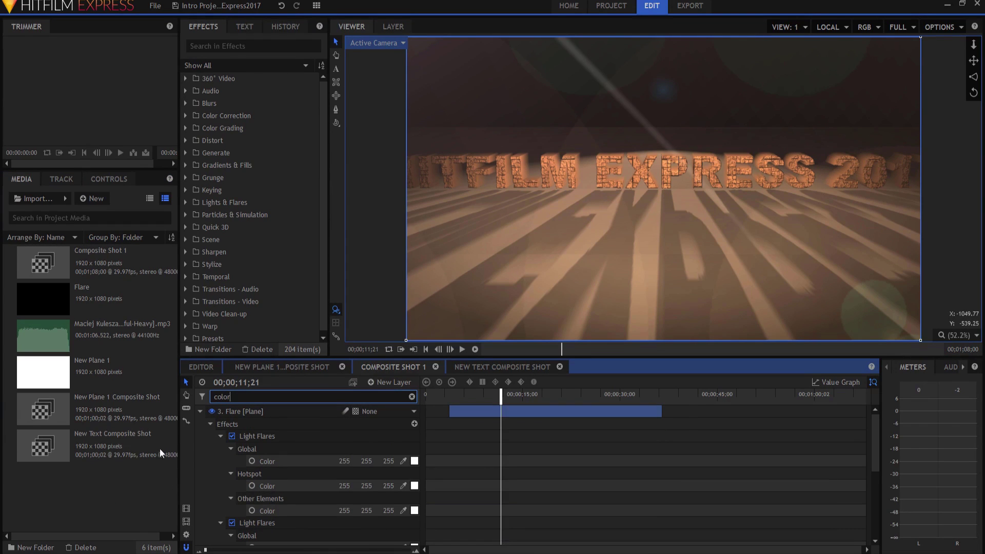
{"action": "scroll", "coordinate": [276, 453], "scroll_direction": "down", "scroll_amount": 5}
{"action": "scroll", "coordinate": [383, 495], "scroll_direction": "down", "scroll_amount": 1}
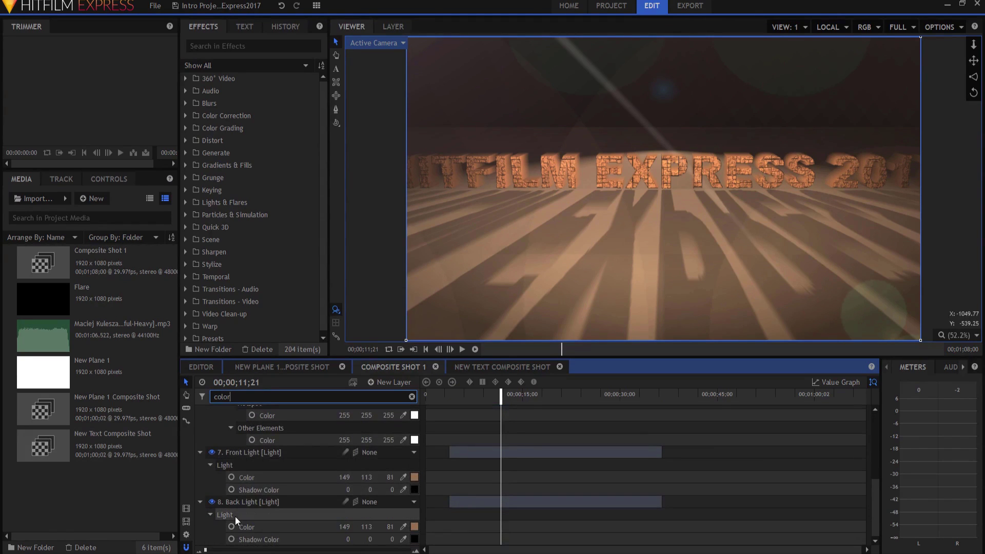
{"action": "left_click", "coordinate": [413, 477]}
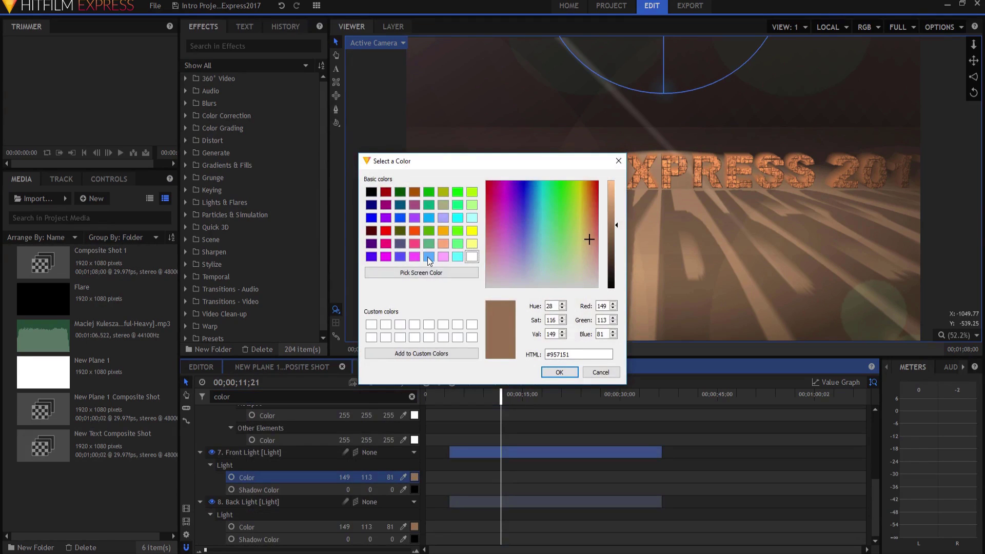
{"action": "left_click", "coordinate": [429, 257]}
{"action": "left_click", "coordinate": [559, 373]}
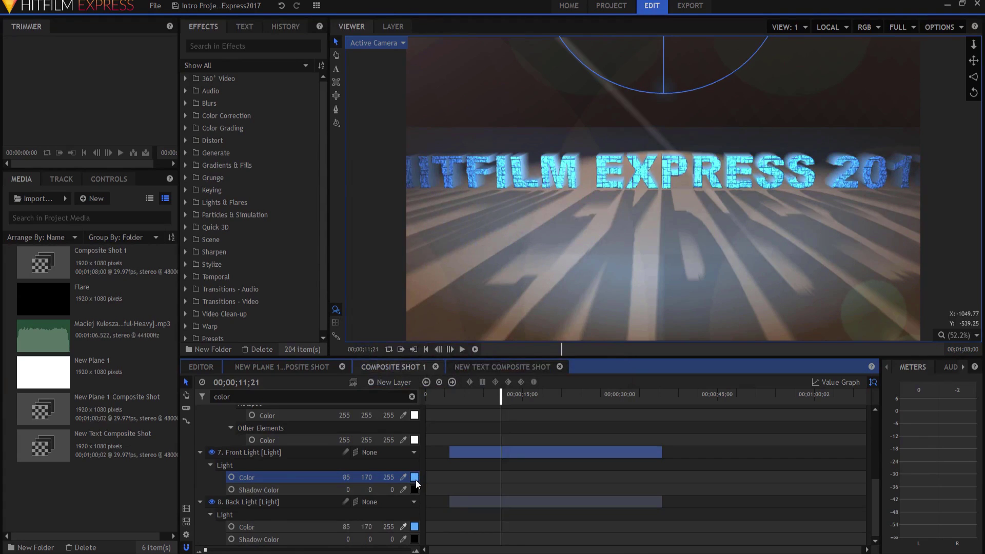
Step: Clear the 'color' property search so every timeline layer shows again
{"action": "scroll", "coordinate": [300, 459], "scroll_direction": "up", "scroll_amount": 4}
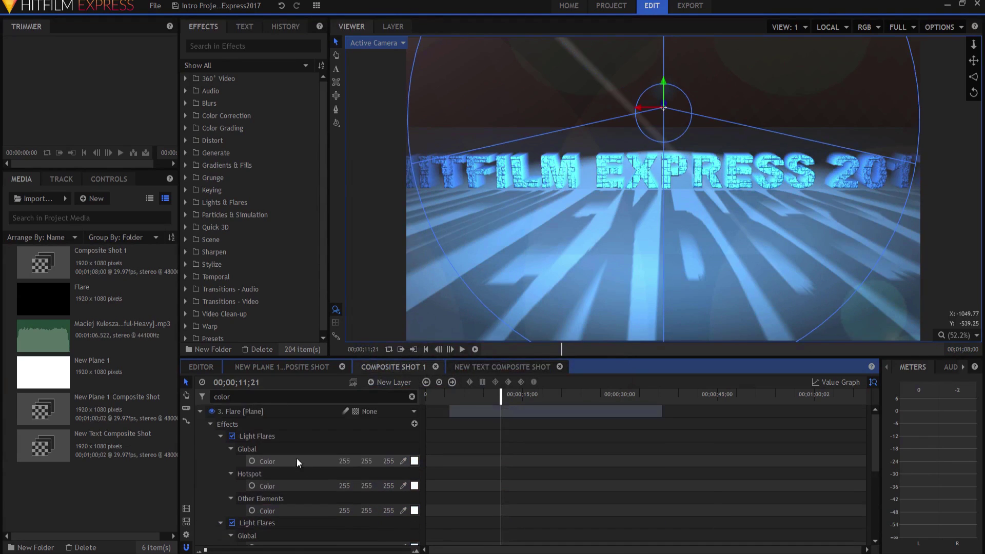
{"action": "left_click", "coordinate": [411, 396]}
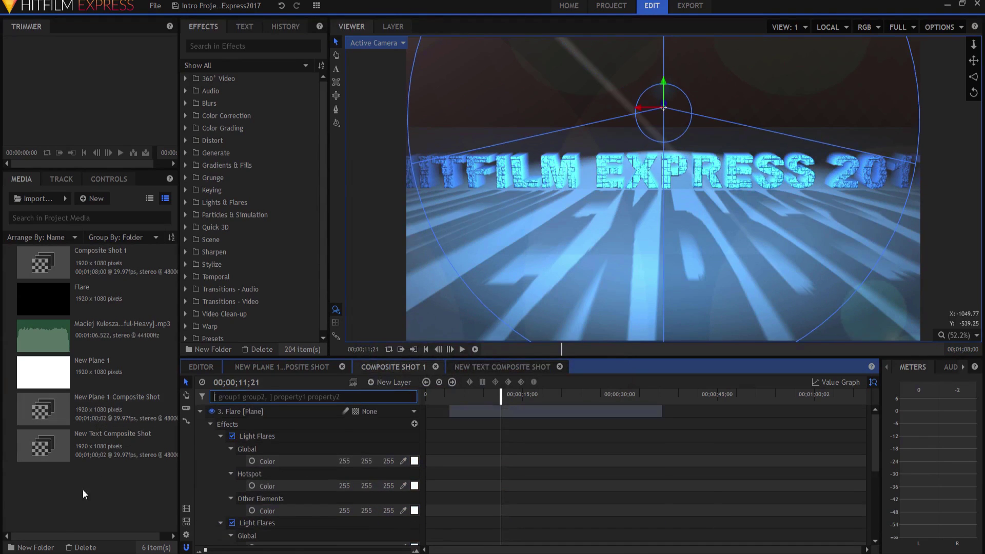
{"action": "left_click", "coordinate": [86, 497]}
{"action": "left_click", "coordinate": [221, 398]}
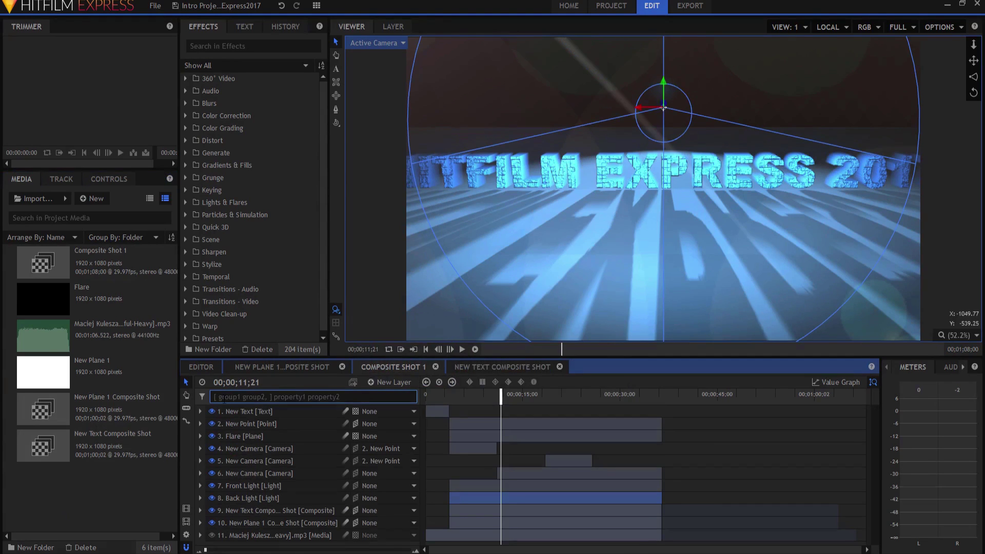
{"action": "type", "text": "mp3"}
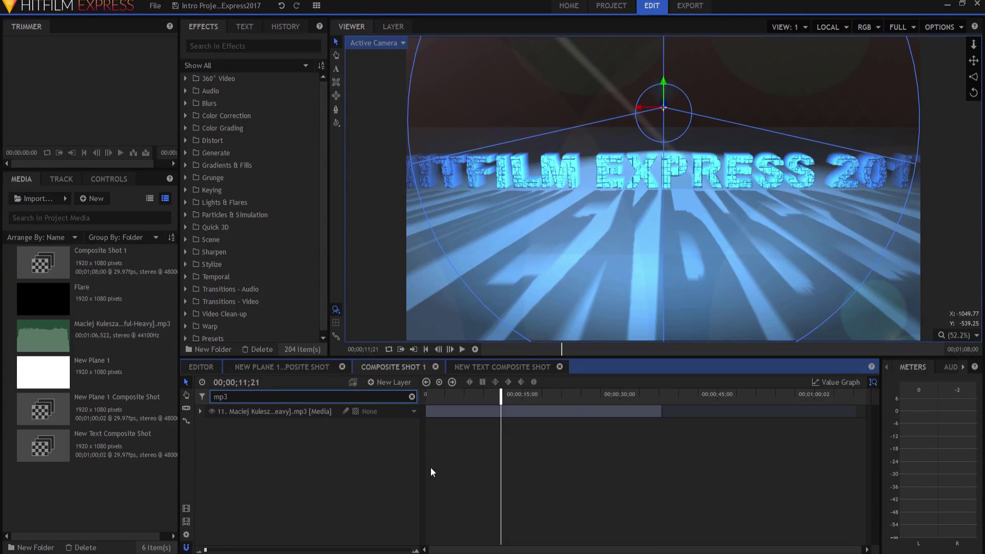
{"action": "left_click_drag", "start_coordinate": [245, 397], "coordinate": [208, 398]}
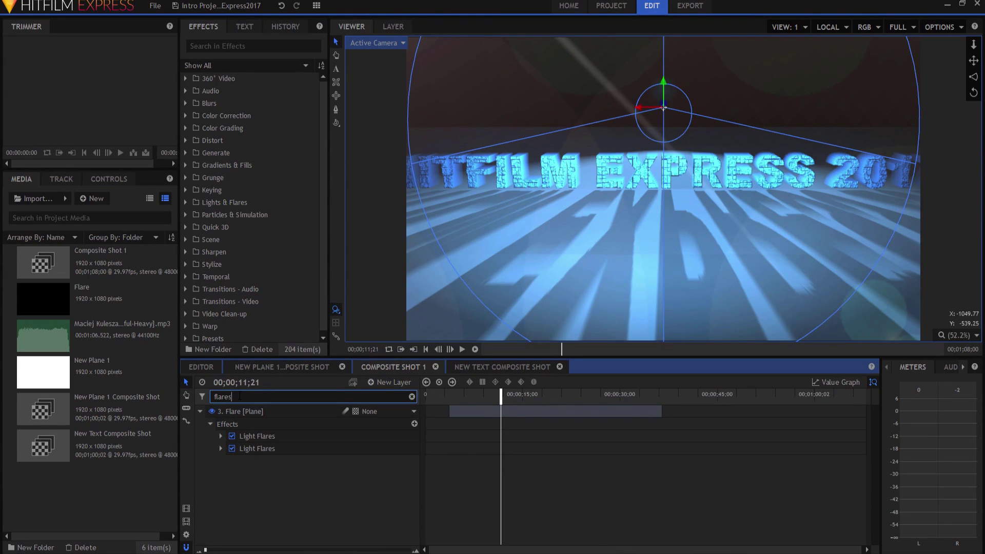
{"action": "key", "text": "BackSpace"}
{"action": "key", "text": "BackSpace"}
{"action": "key", "text": "BackSpace"}
{"action": "key", "text": "BackSpace"}
{"action": "key", "text": "BackSpace"}
{"action": "key", "text": "BackSpace"}
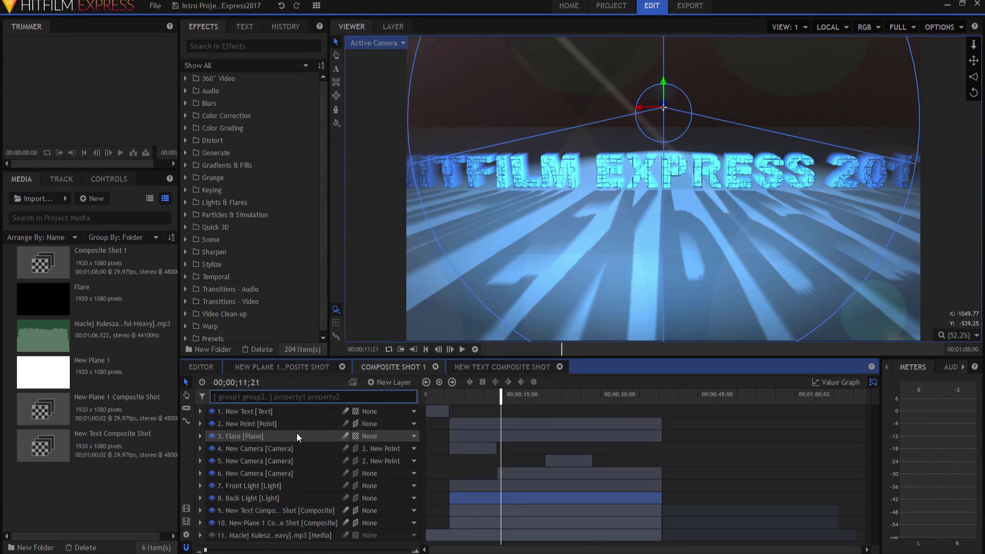